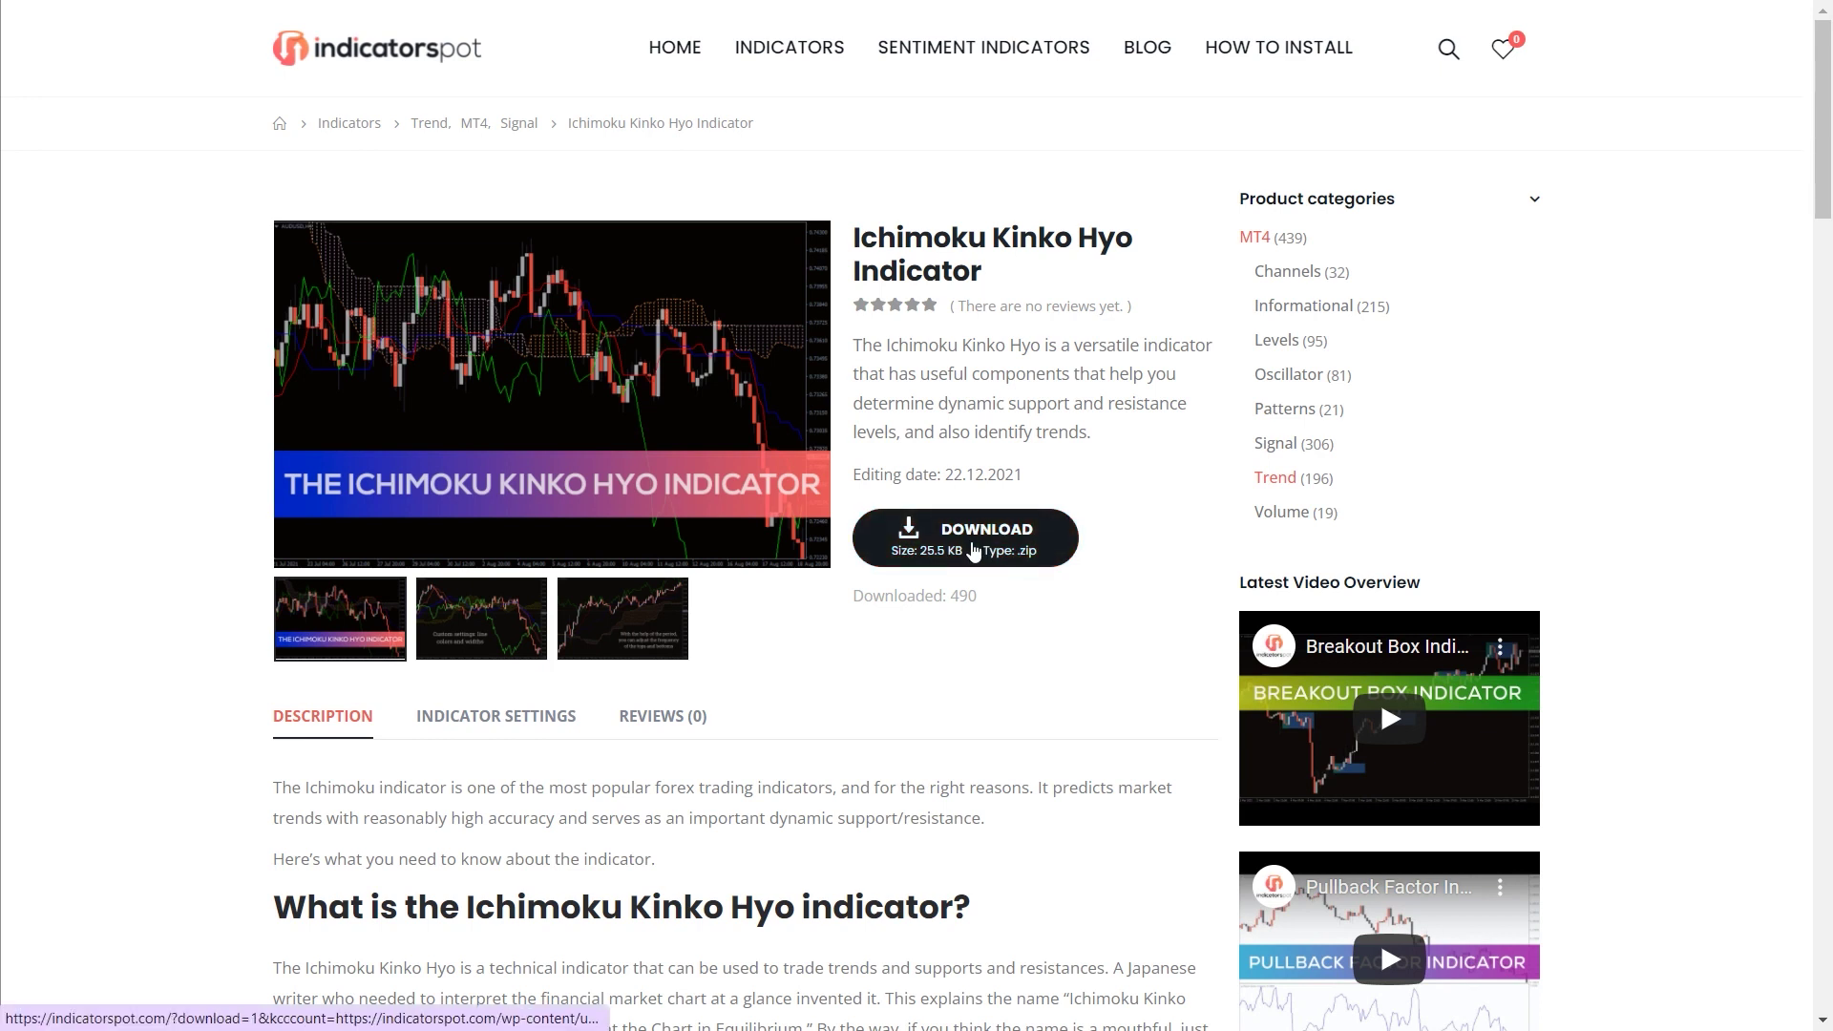
- Download ichimoku-kinko-hyo.zip from the indicatorspot Ichimoku Kinko Hyo page
click(972, 551)
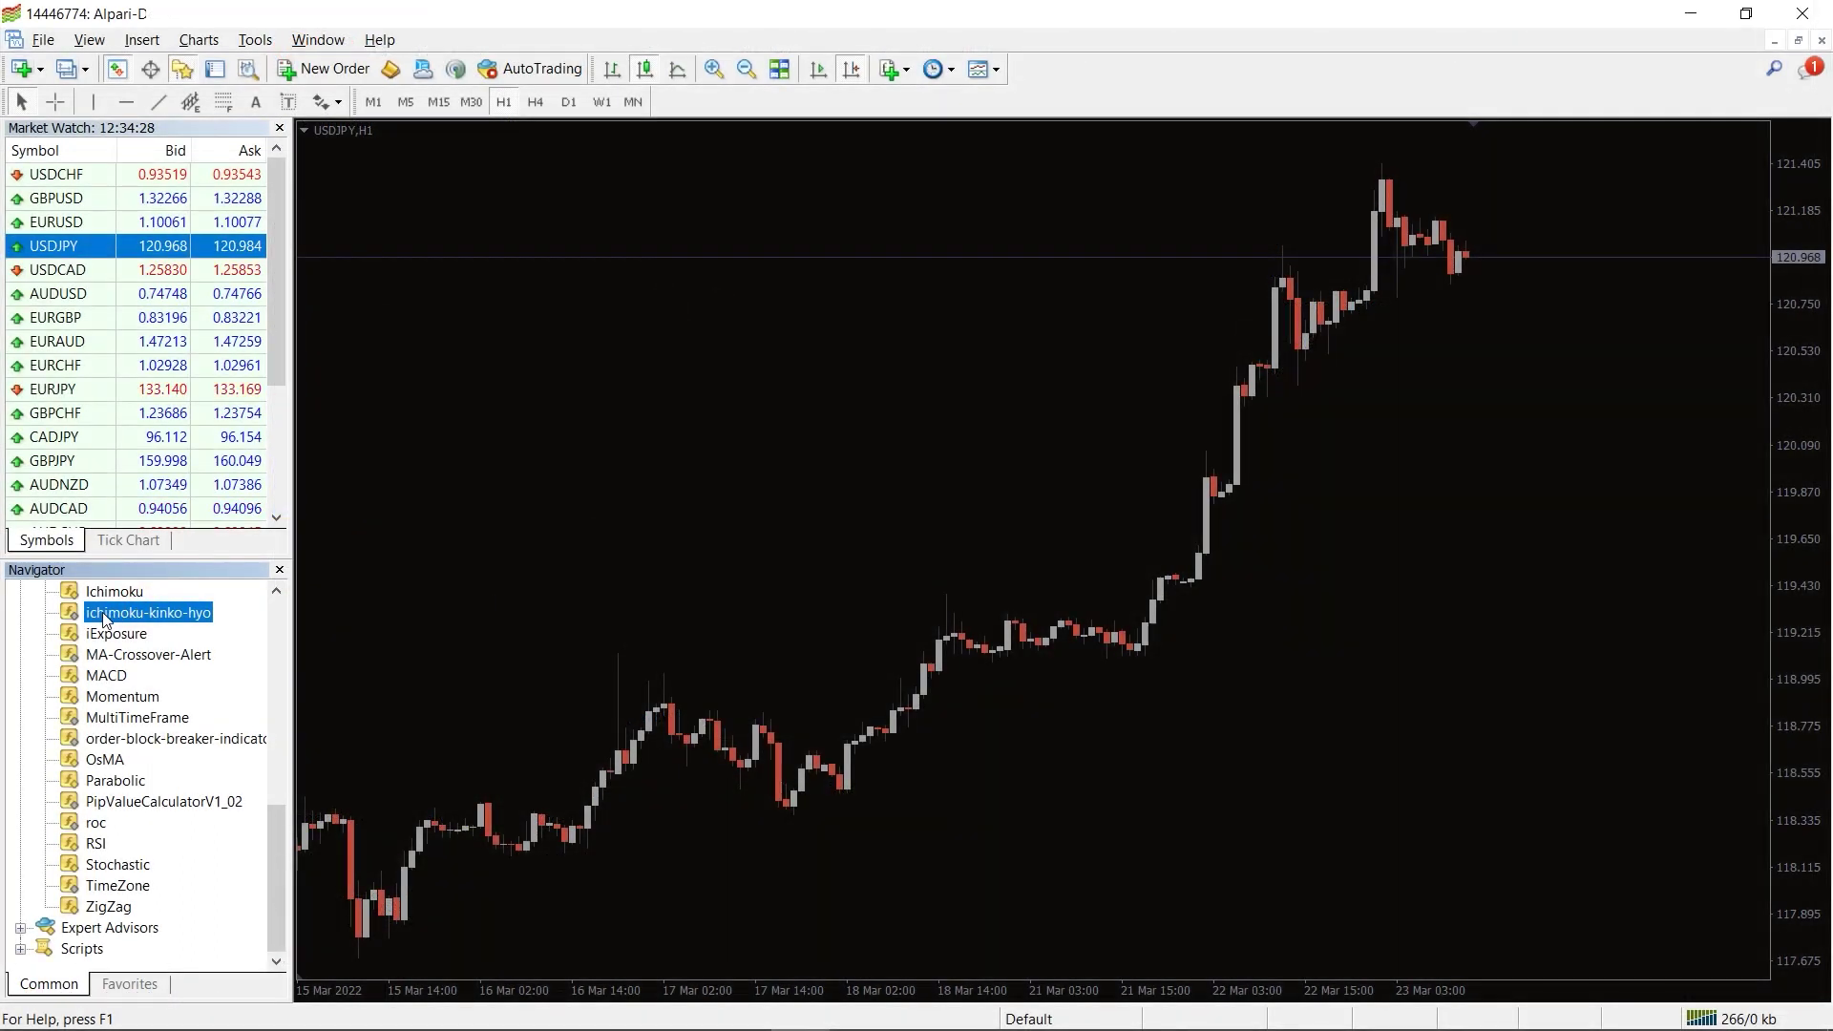
- Drop ichimoku-kinko-hyo onto the USDJPY hourly chart with DLL imports allowed
drag(303, 613, 716, 437)
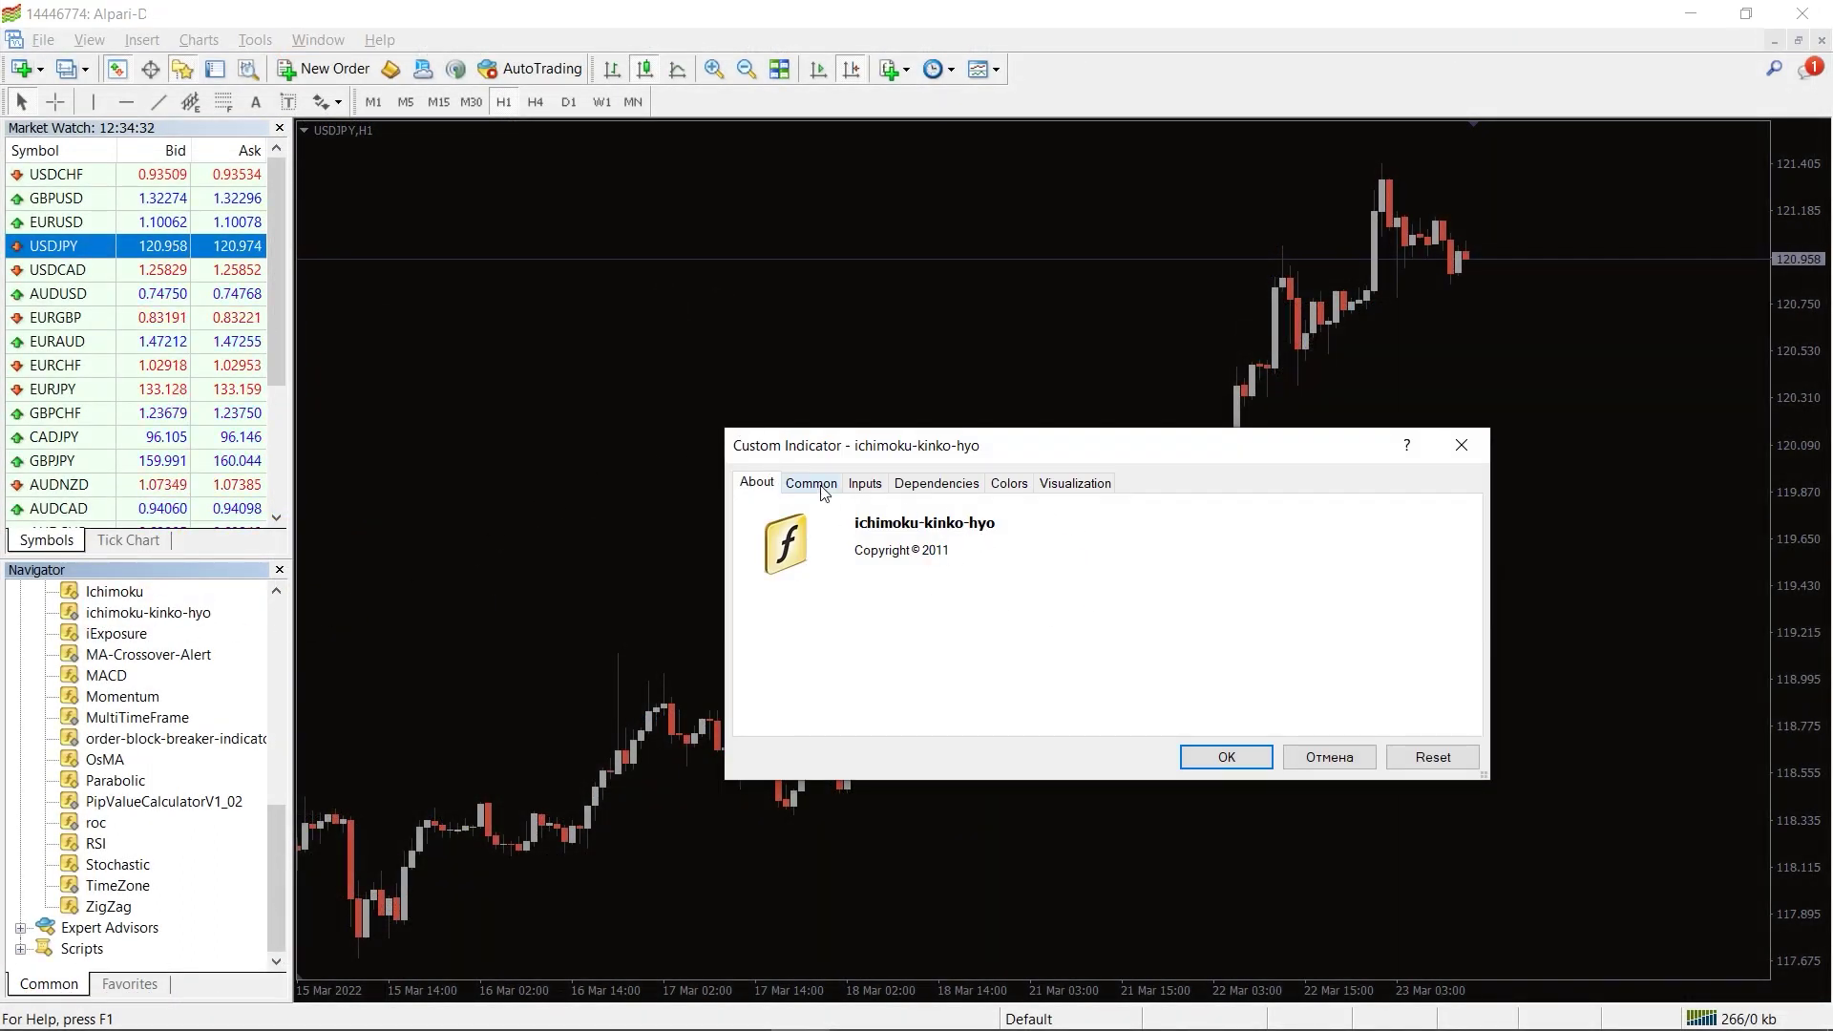
click(813, 484)
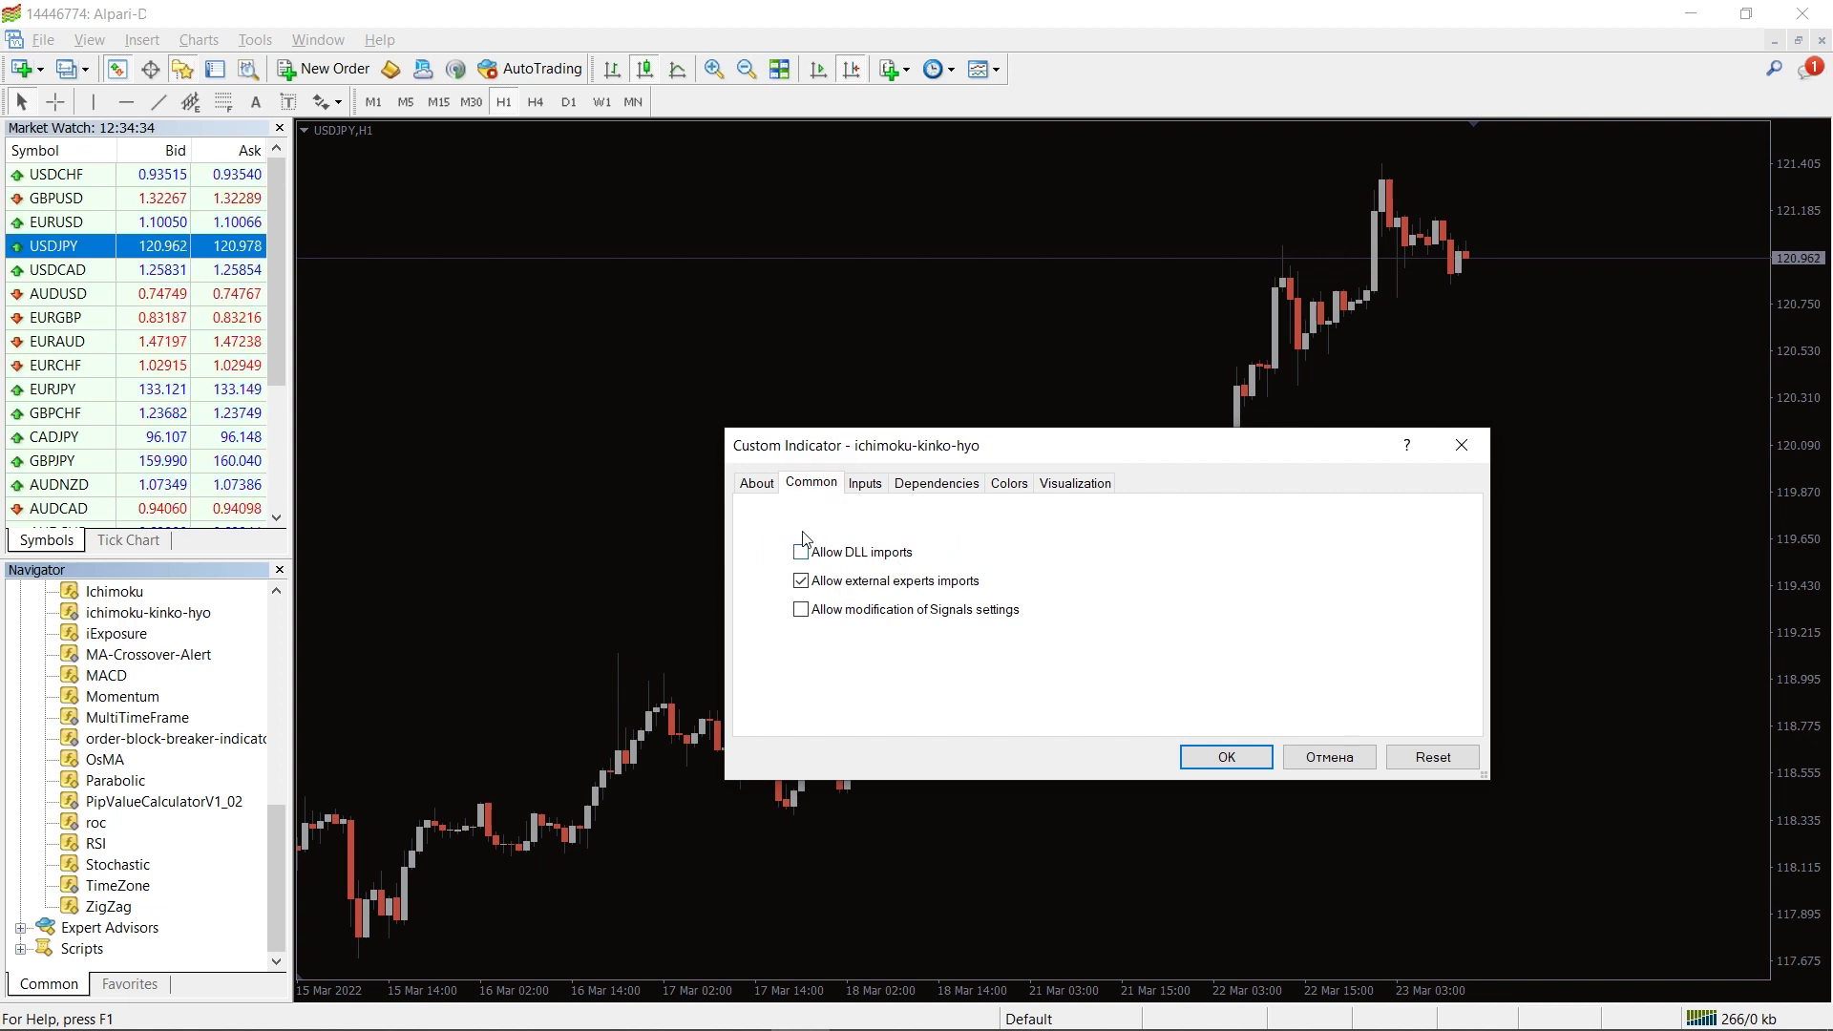
click(1210, 761)
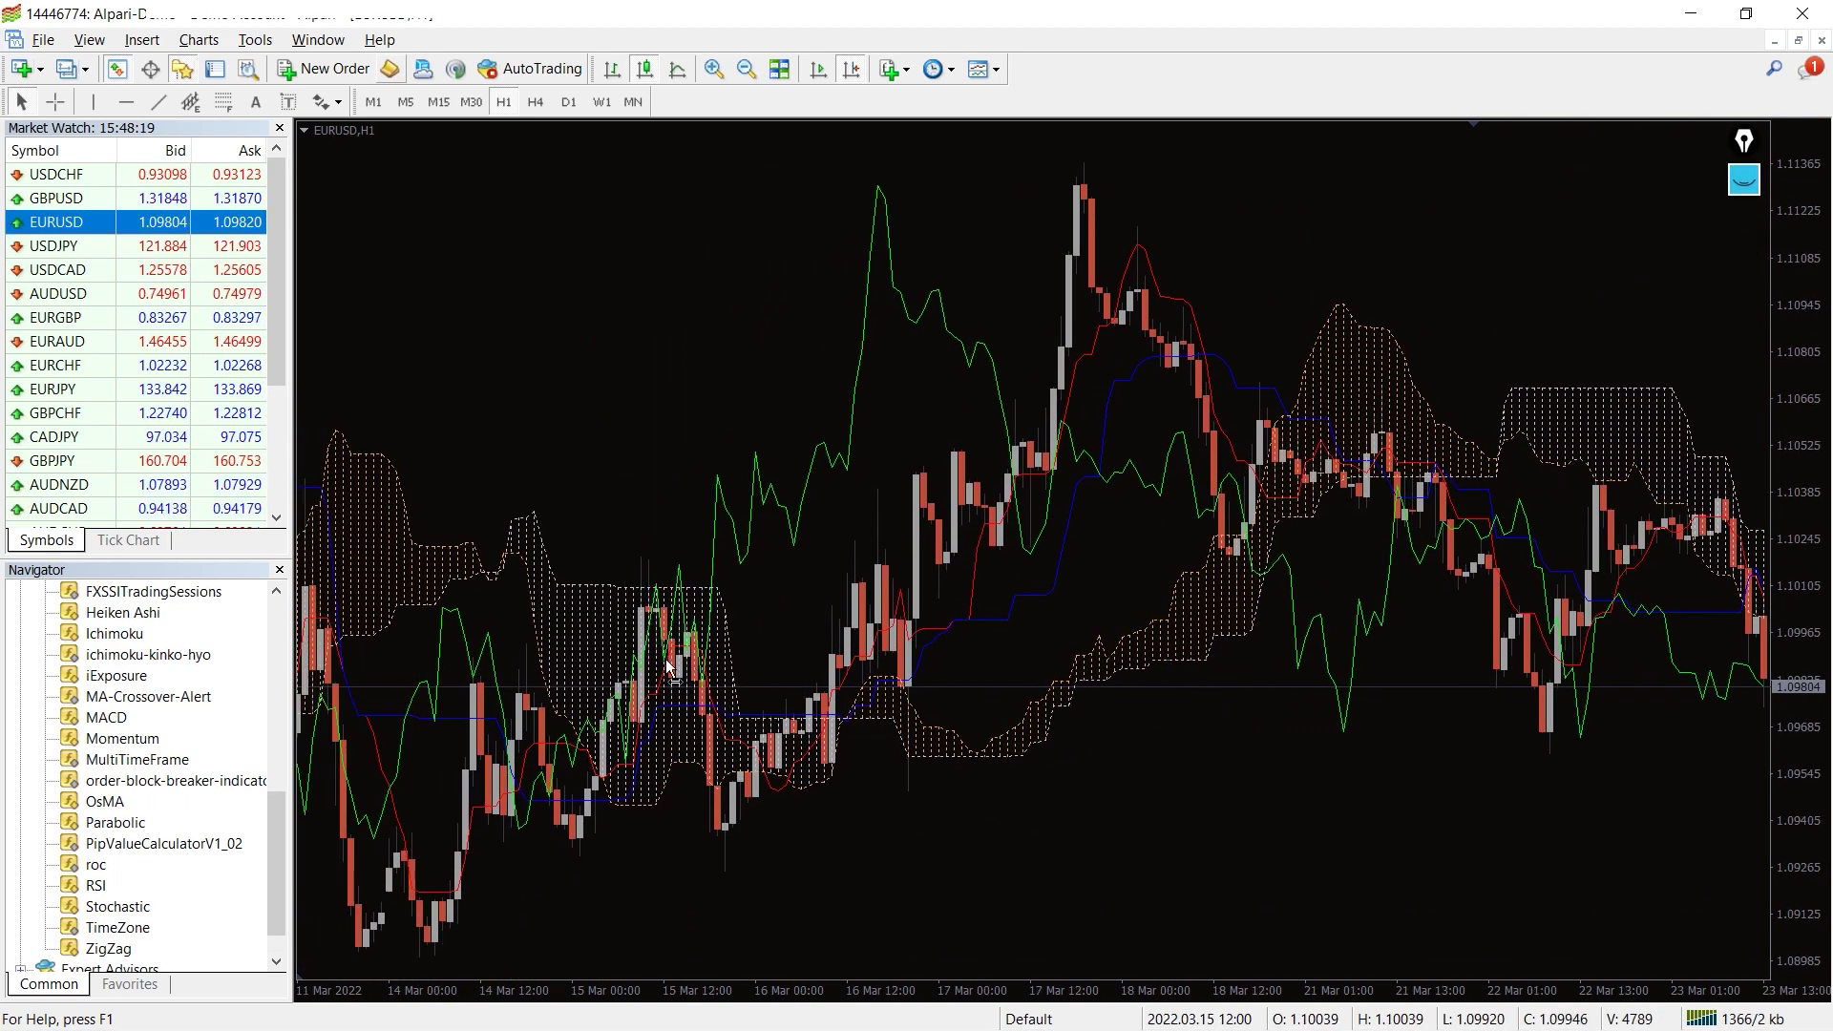
scroll(667, 667, up, 10)
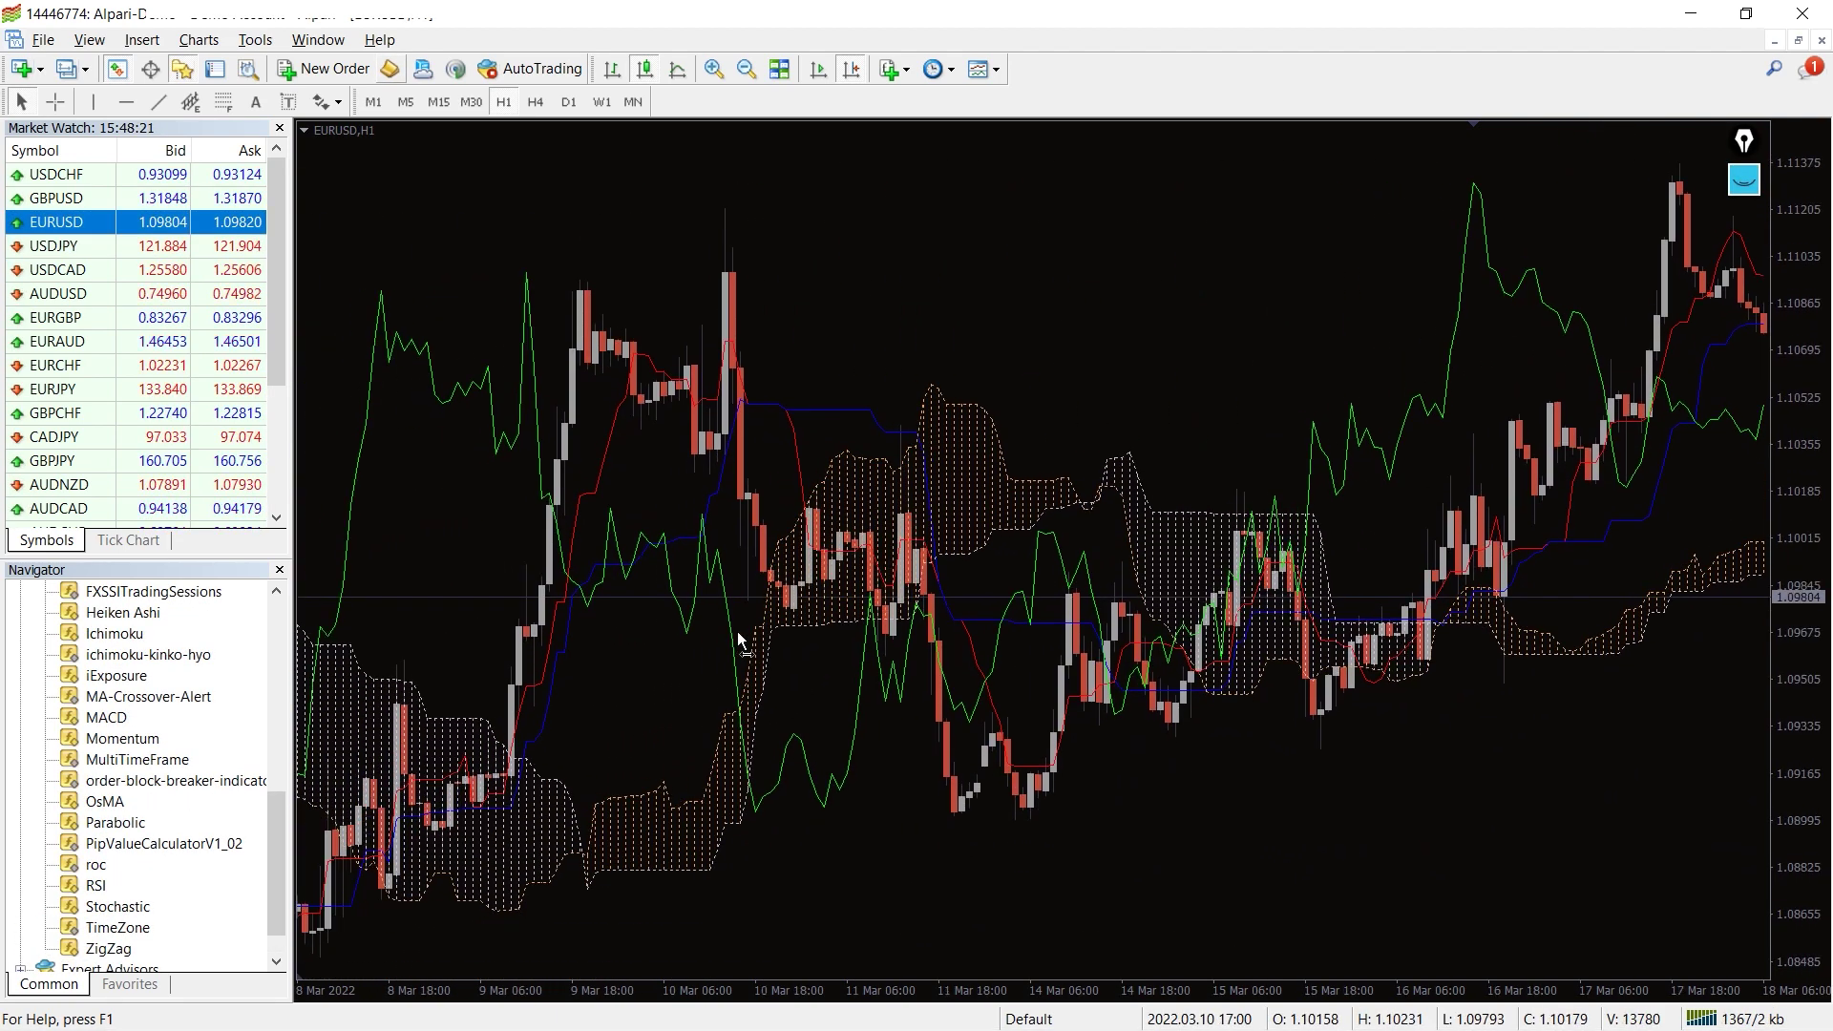
scroll(740, 640, up, 3)
scroll(759, 626, up, 3)
scroll(795, 620, up, 3)
scroll(837, 613, up, 3)
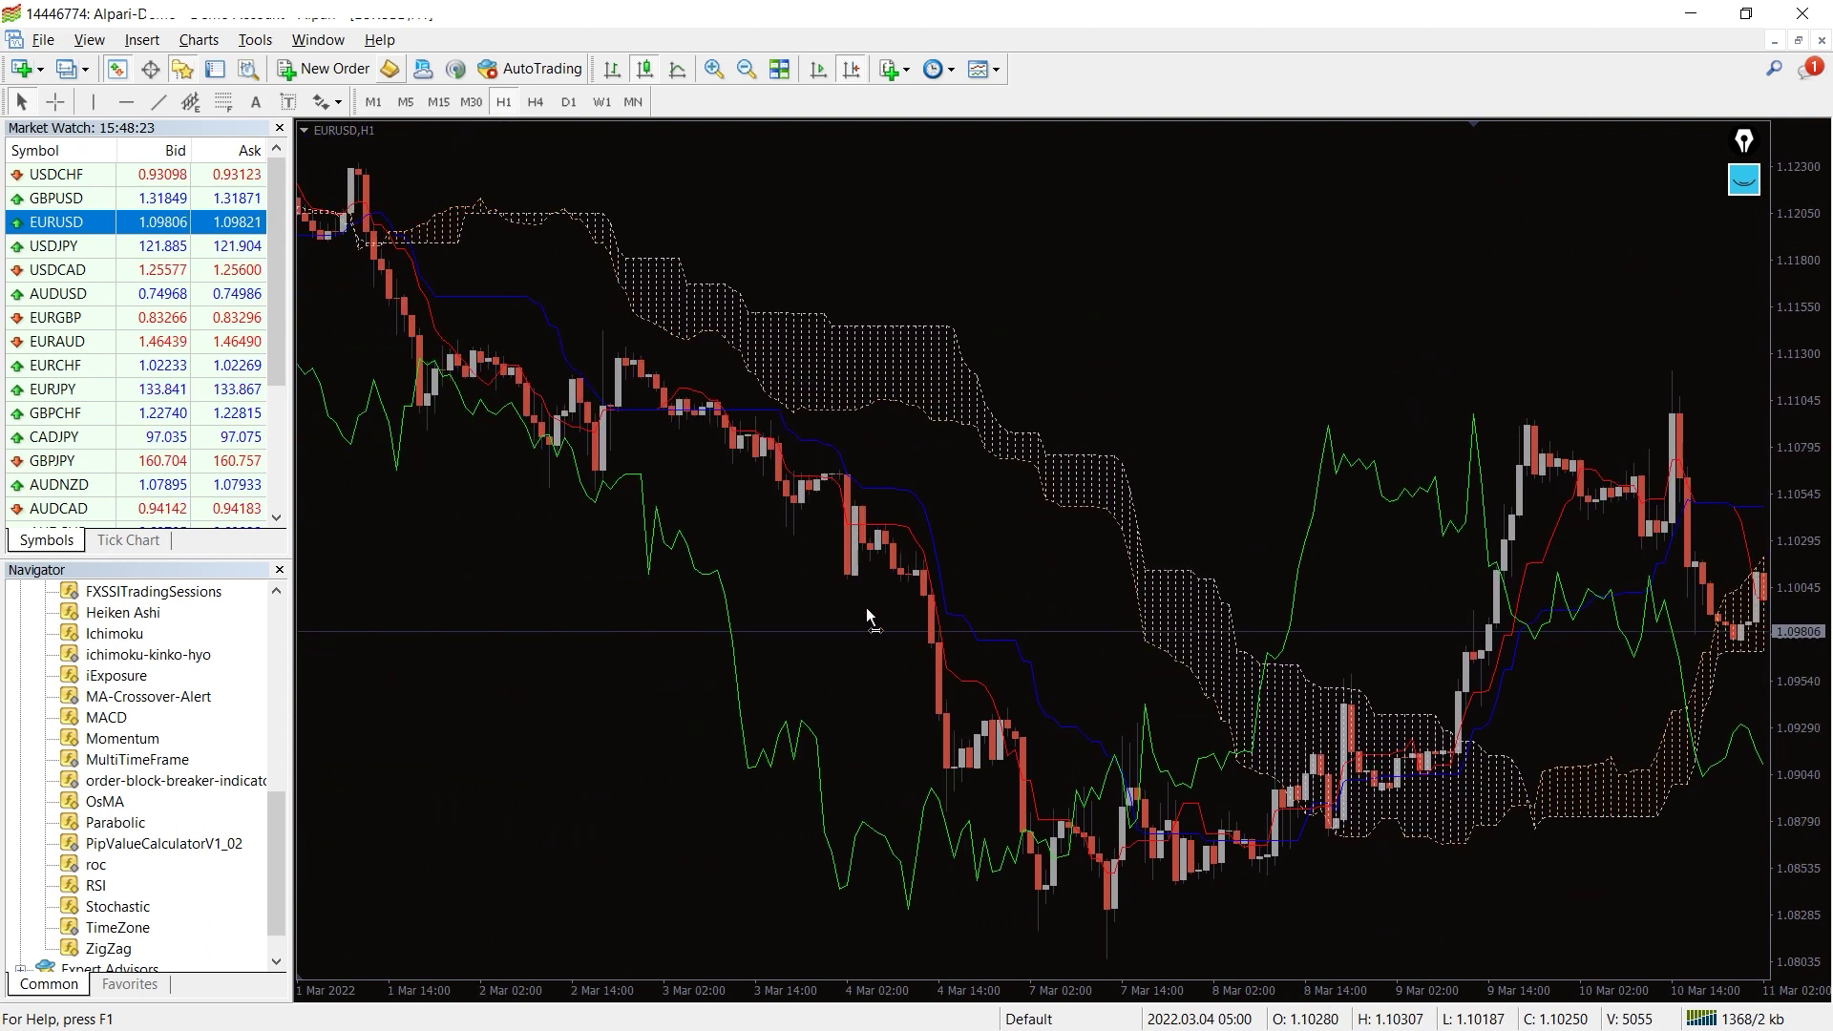
scroll(866, 608, up, 3)
scroll(905, 605, up, 3)
scroll(926, 602, up, 3)
scroll(942, 603, up, 3)
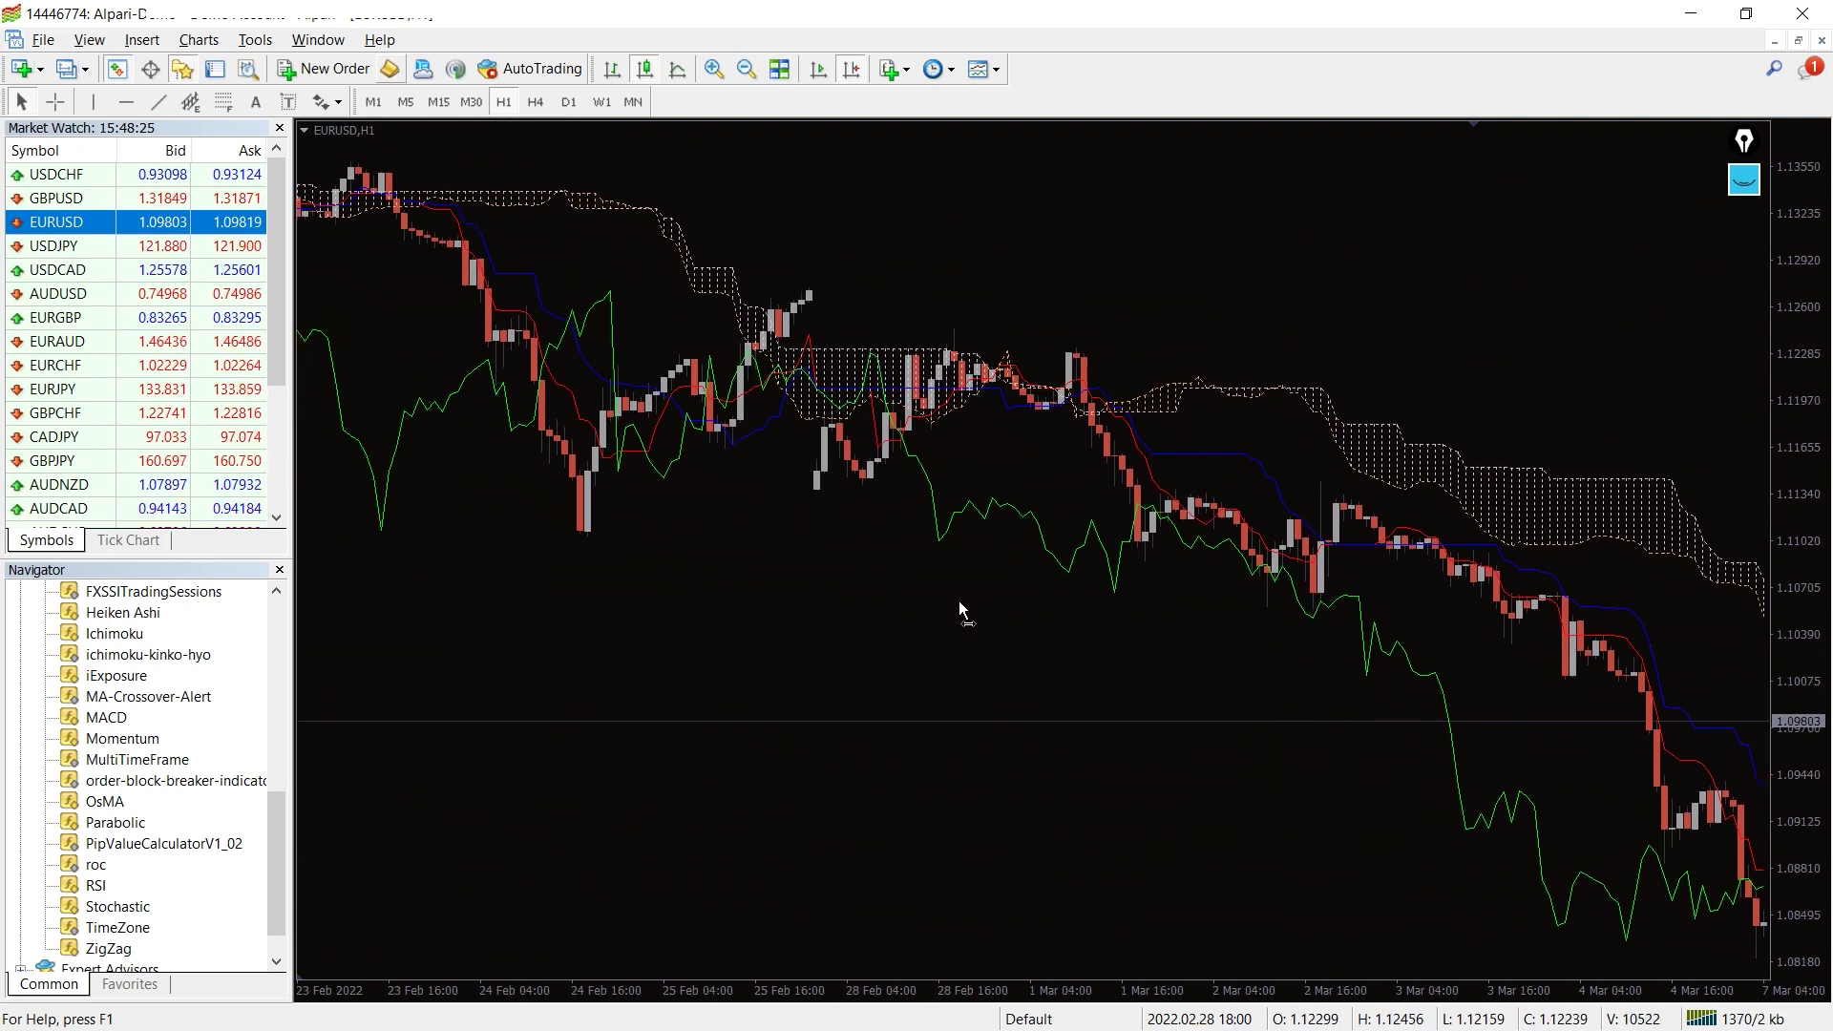
scroll(963, 600, up, 3)
scroll(981, 599, up, 3)
scroll(1004, 598, up, 3)
scroll(1024, 596, up, 3)
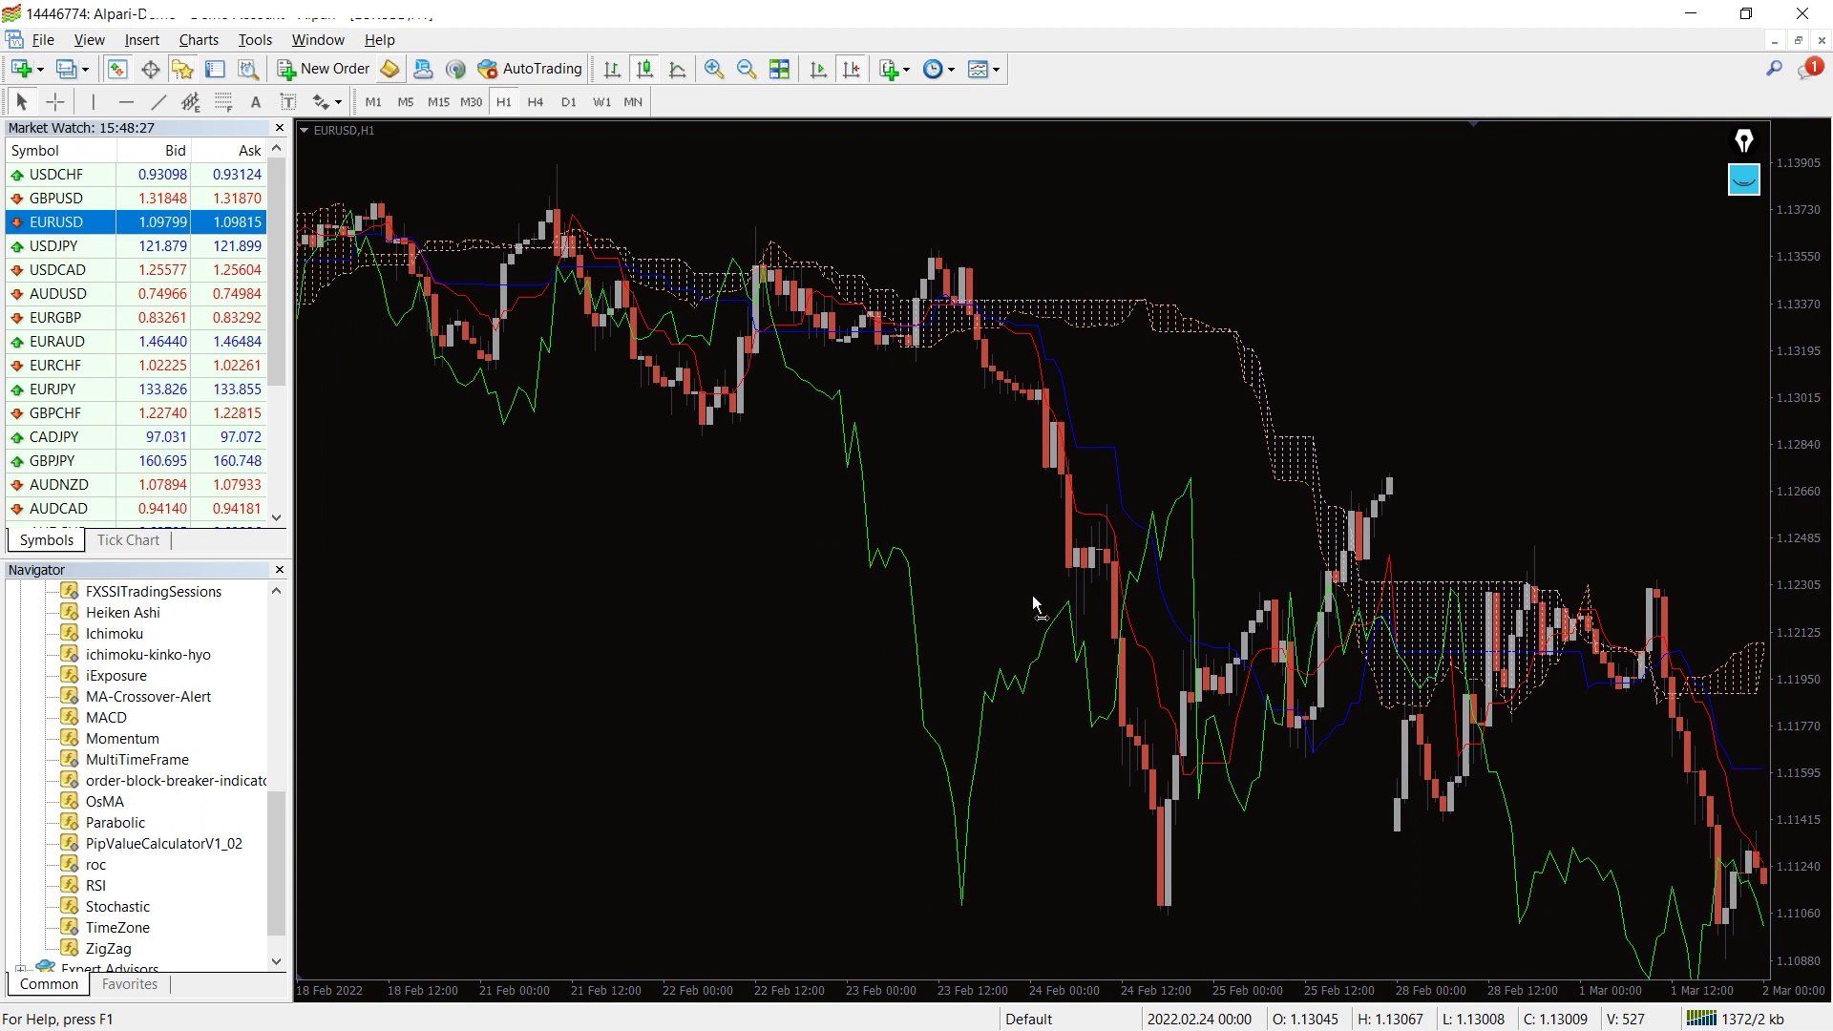
scroll(1033, 595, up, 3)
scroll(1058, 595, up, 3)
scroll(1102, 592, up, 3)
scroll(1137, 590, up, 3)
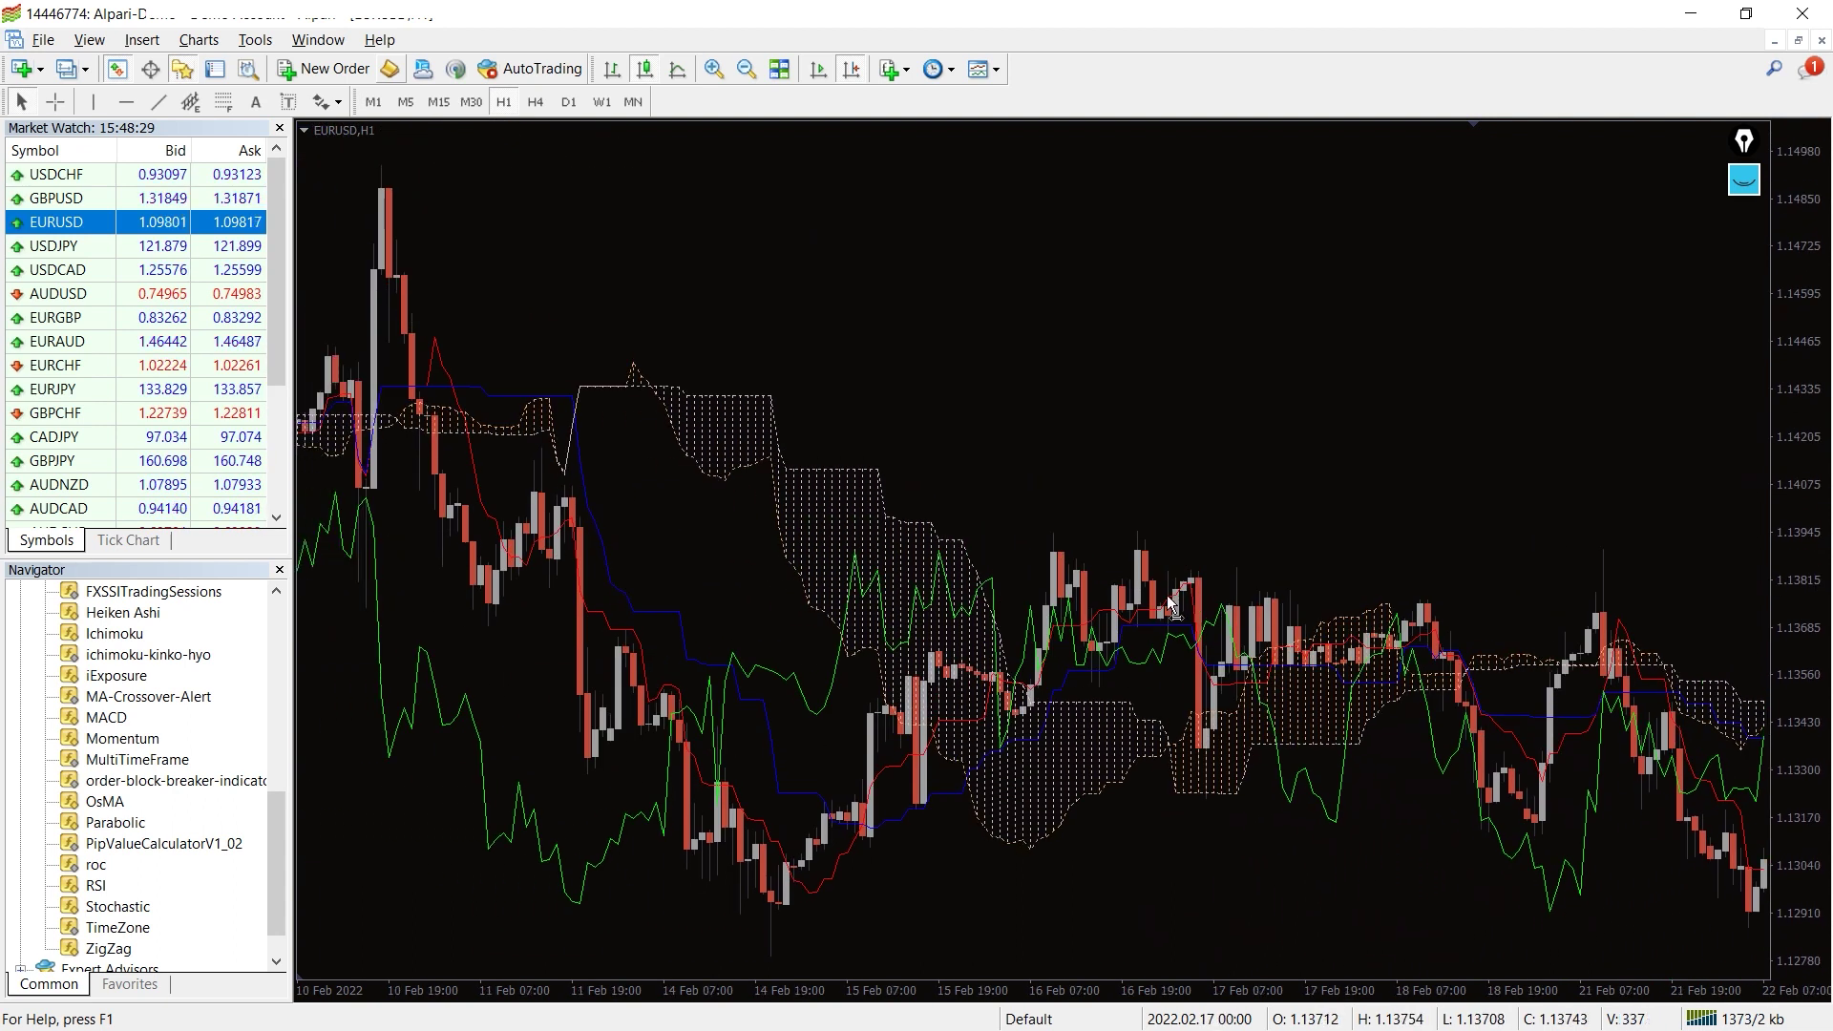
scroll(1167, 594, up, 3)
scroll(1182, 597, up, 3)
scroll(1192, 598, up, 3)
scroll(1204, 598, up, 3)
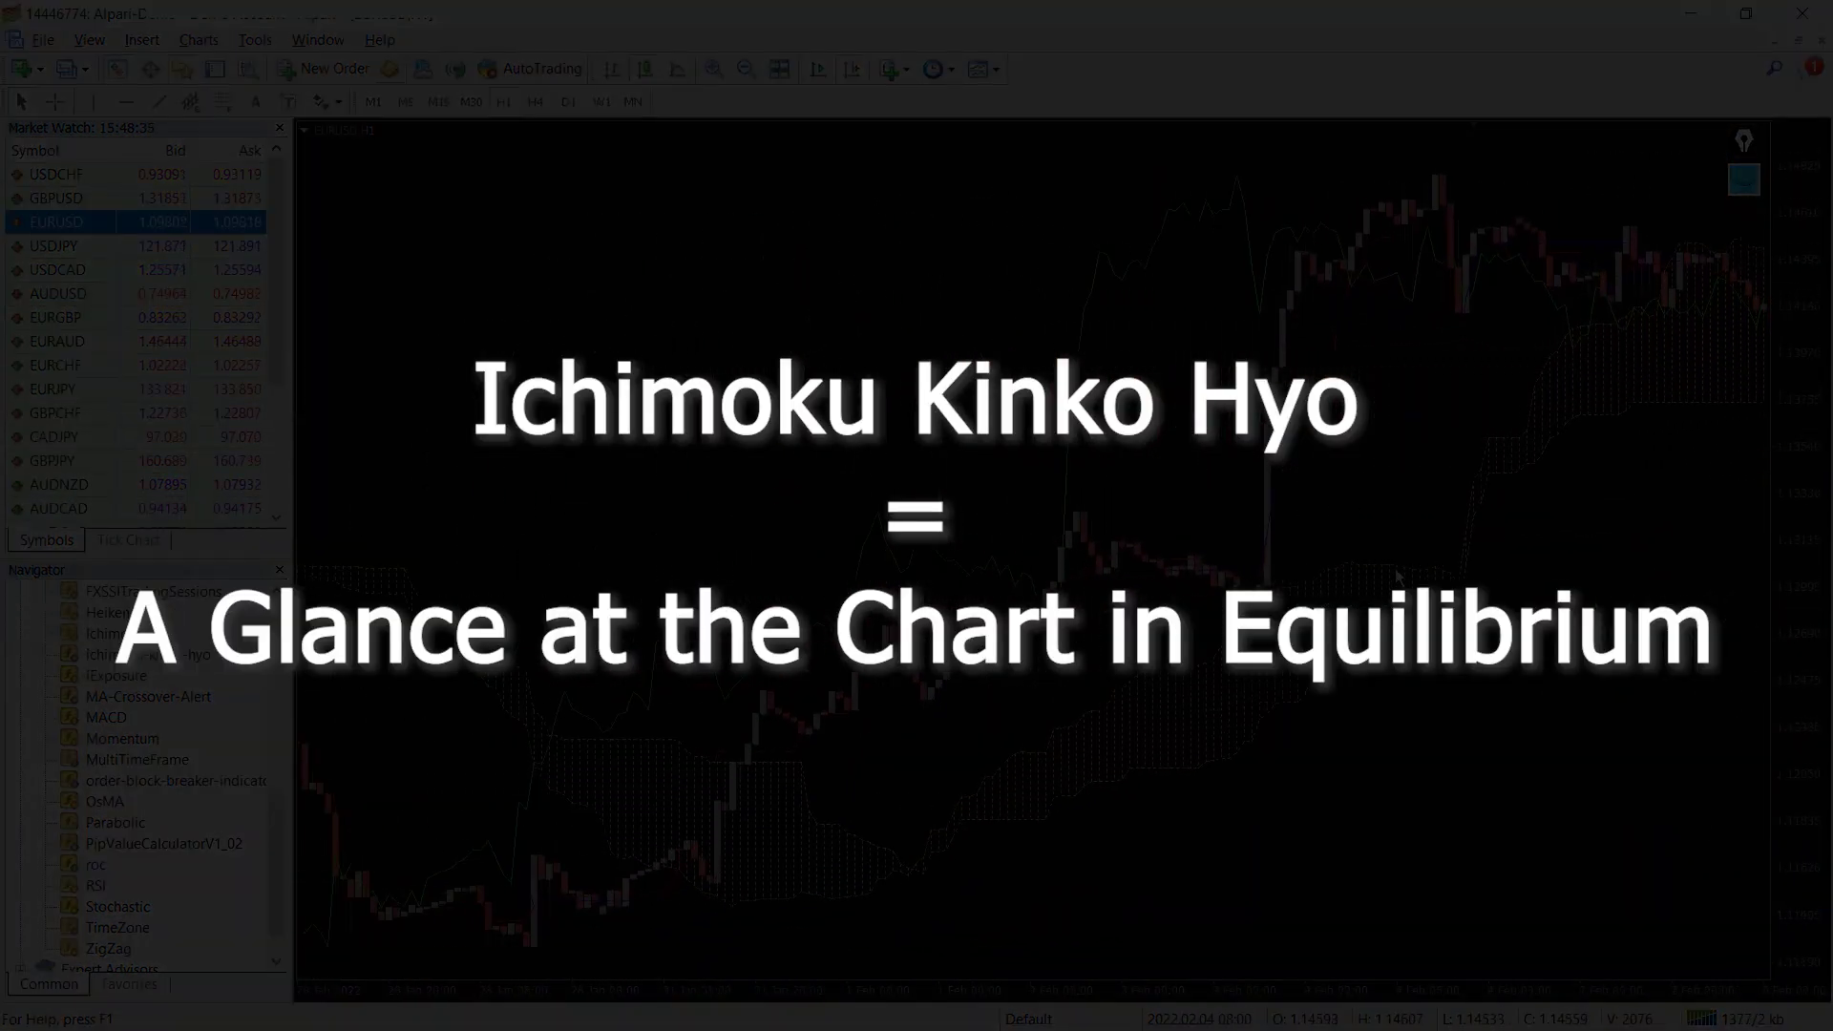
scroll(1399, 578, up, 3)
scroll(1411, 576, up, 3)
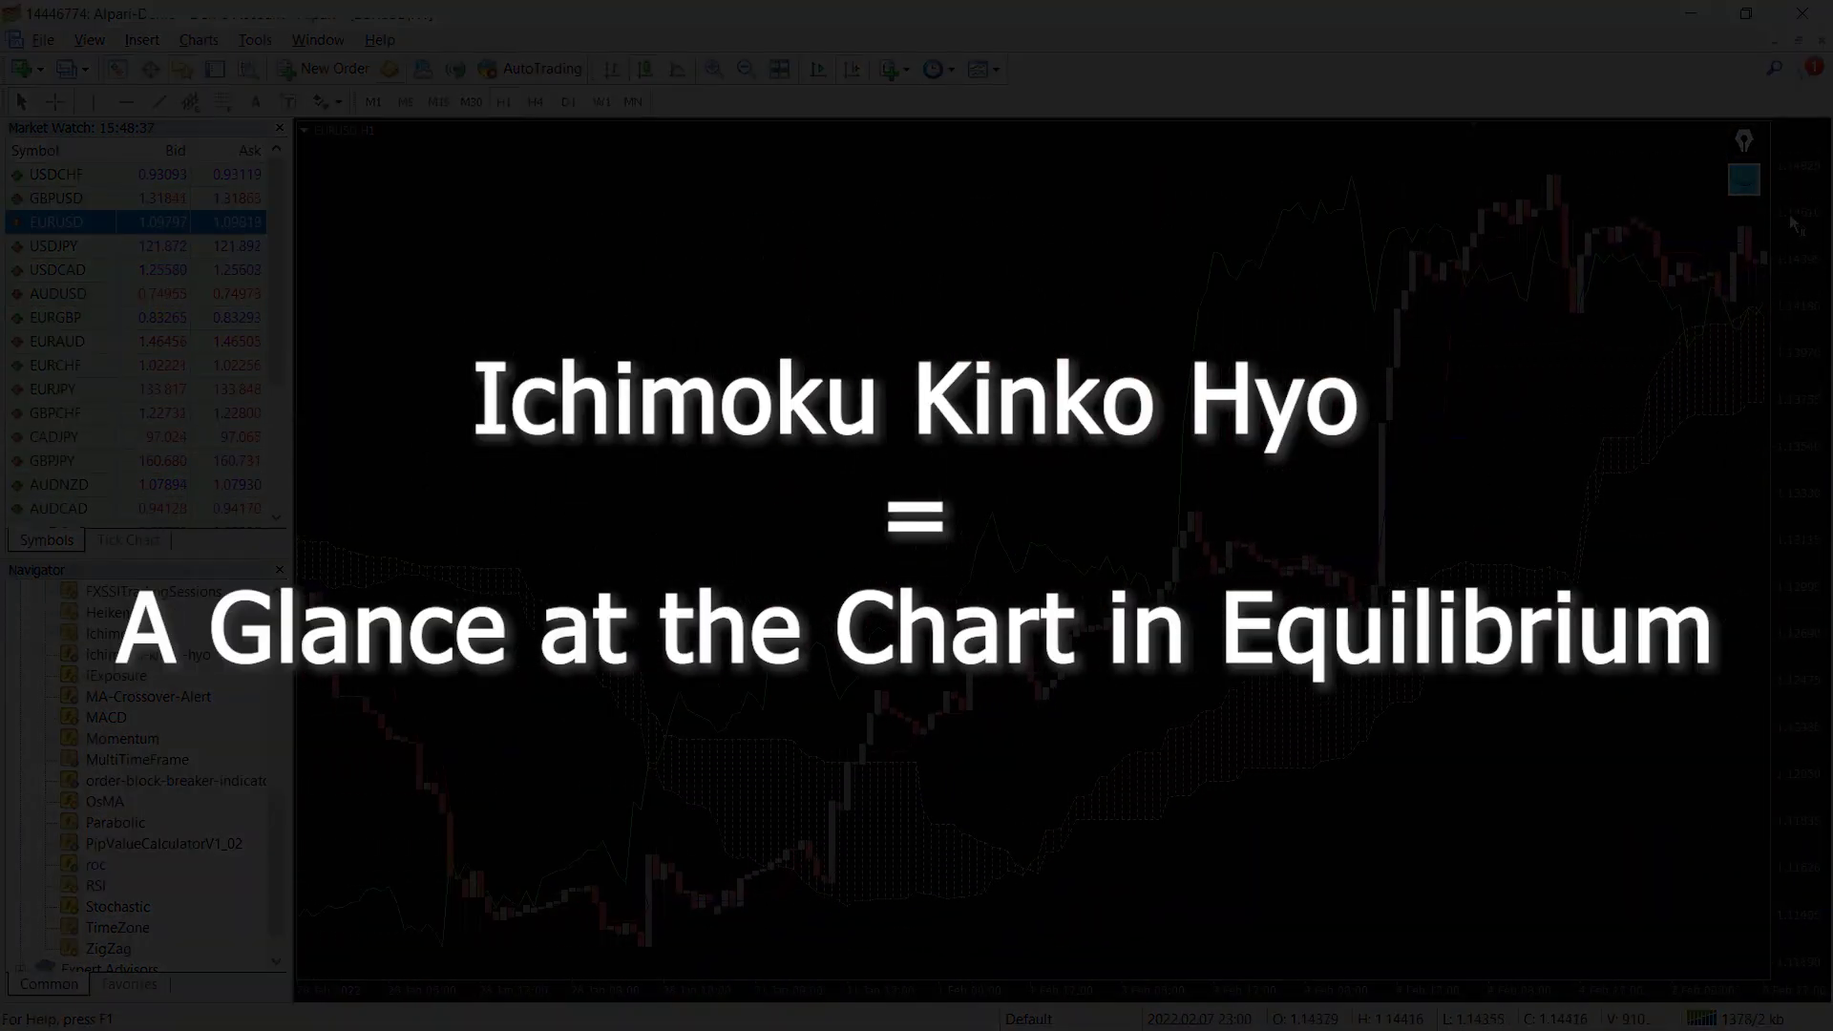
scroll(970, 599, up, 3)
scroll(990, 605, up, 3)
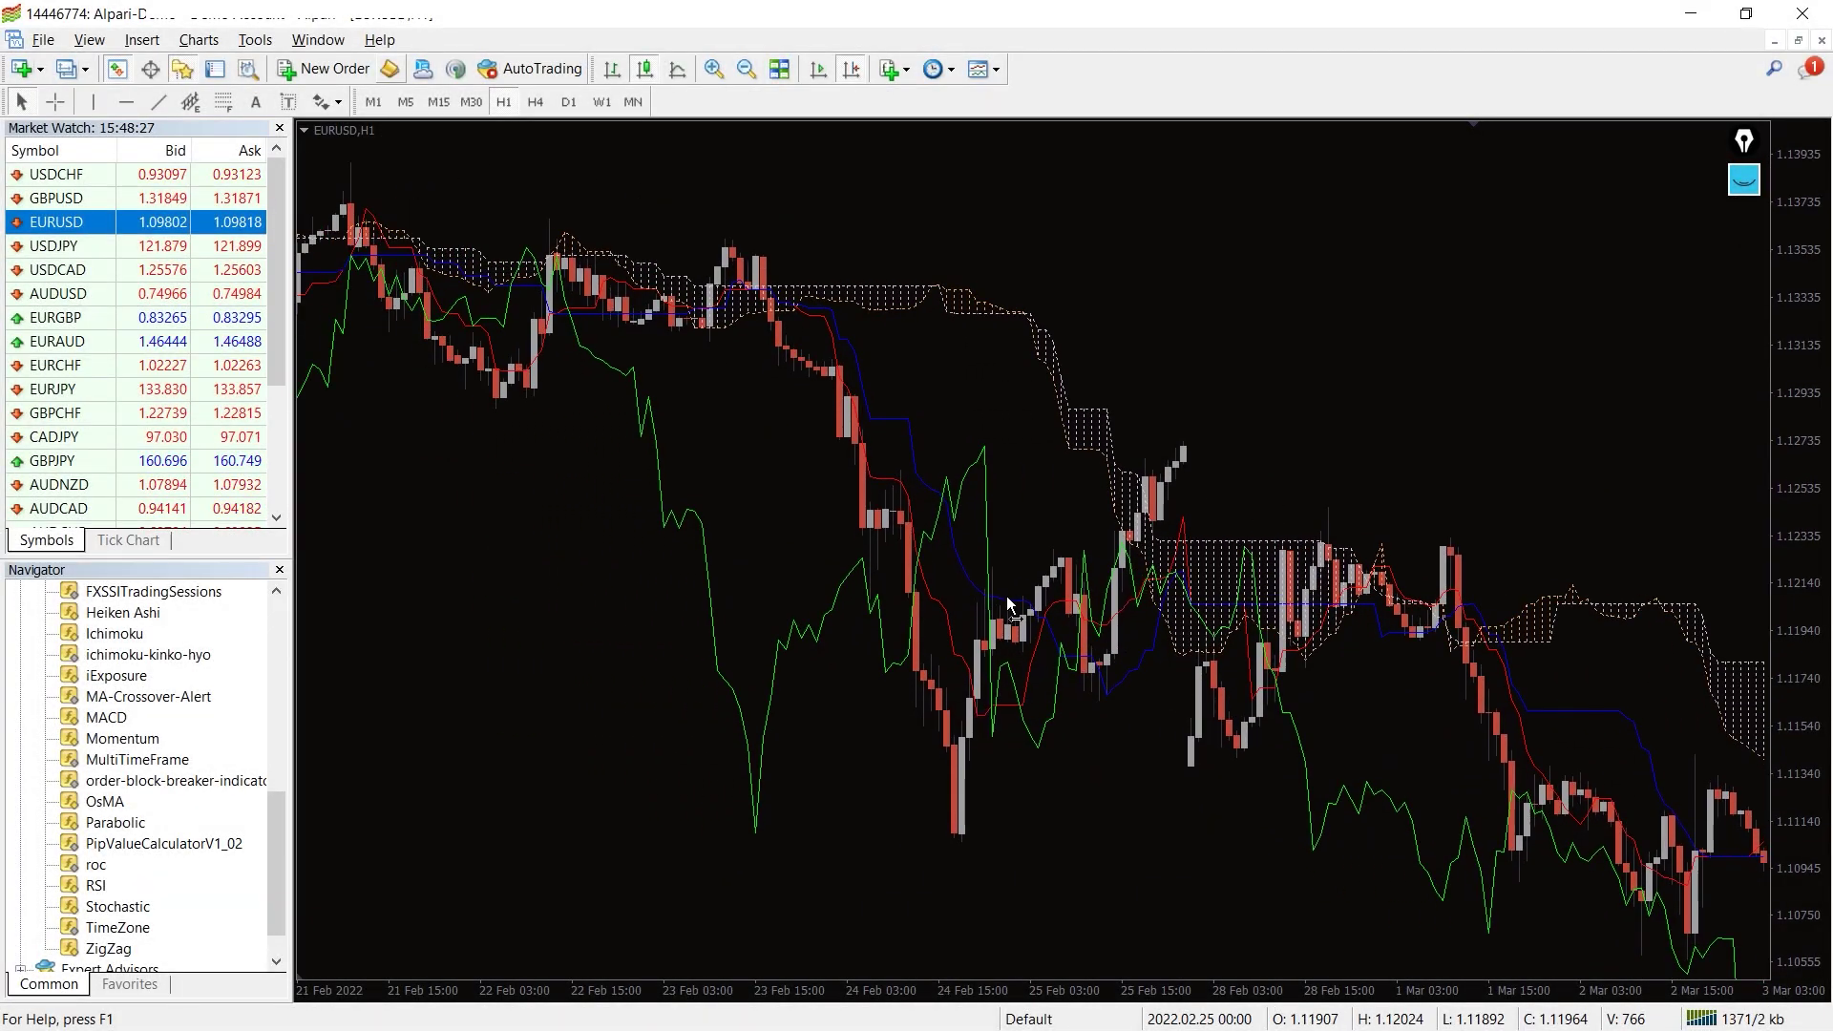
scroll(1007, 603, up, 3)
scroll(1029, 595, up, 3)
scroll(1056, 601, up, 3)
scroll(1094, 591, up, 3)
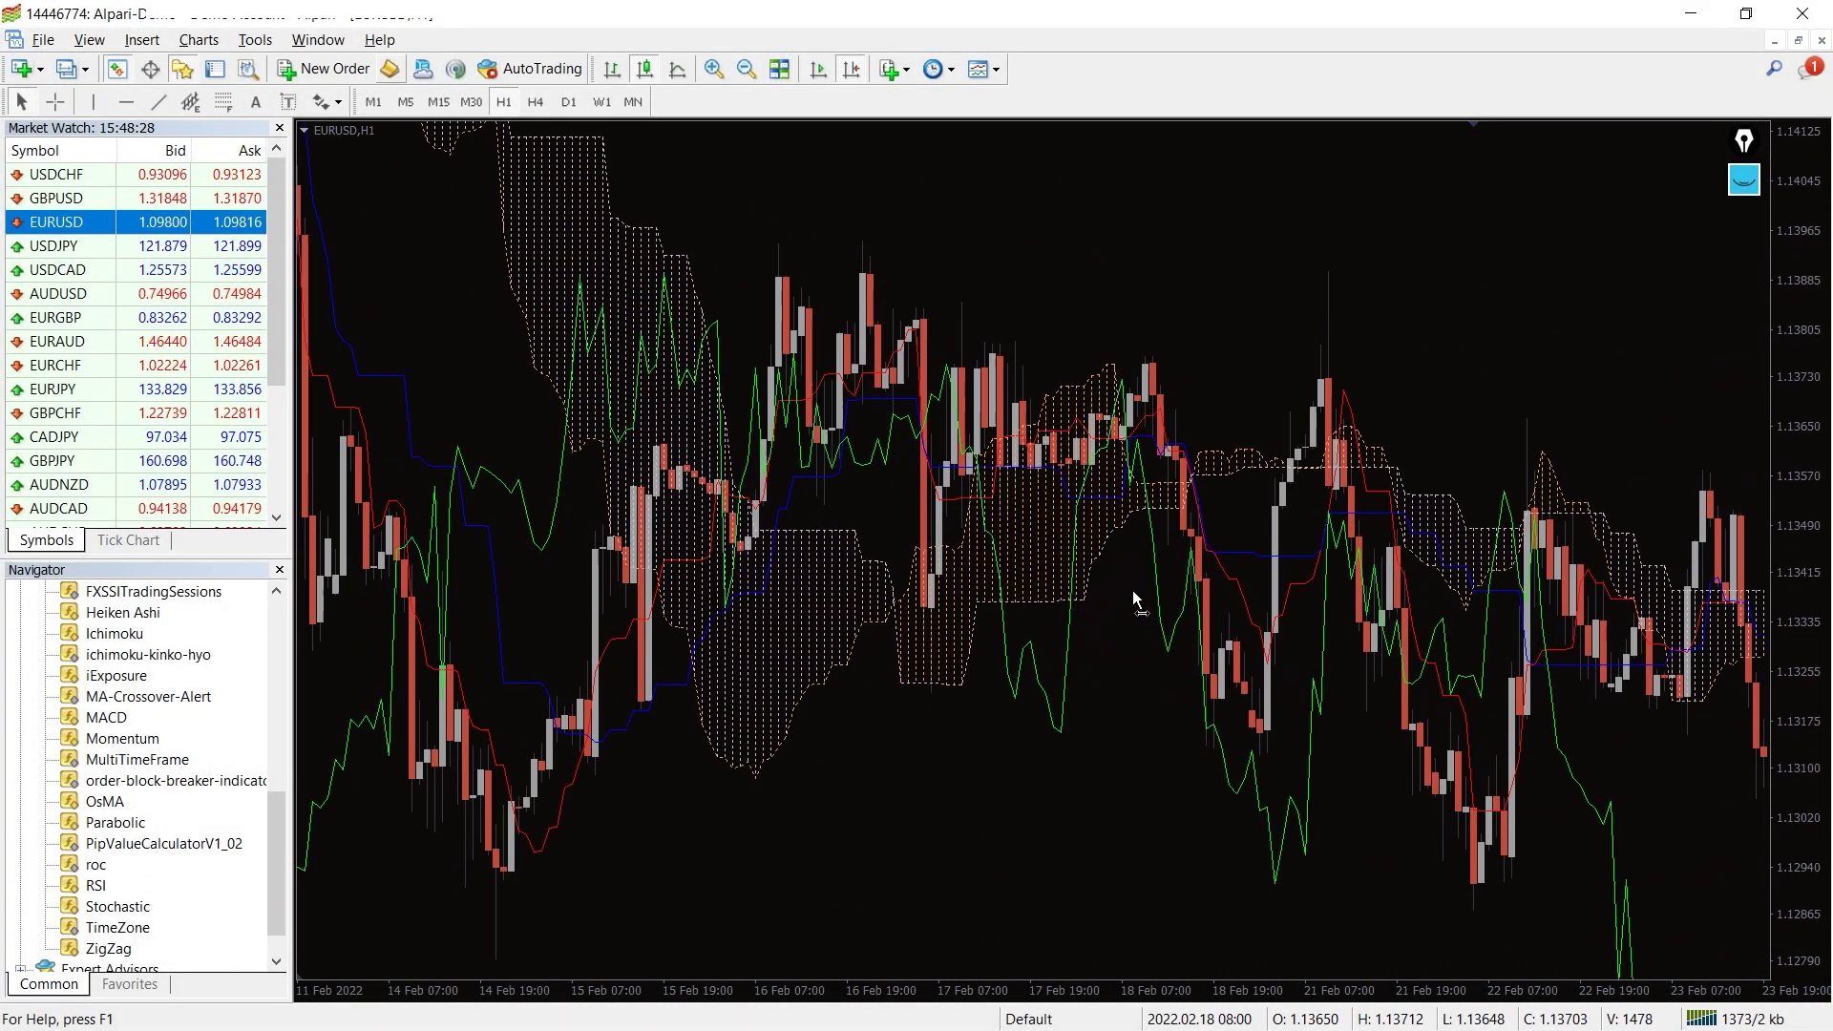
scroll(1154, 594, up, 3)
scroll(1182, 597, up, 3)
scroll(1185, 597, up, 3)
scroll(1203, 604, up, 3)
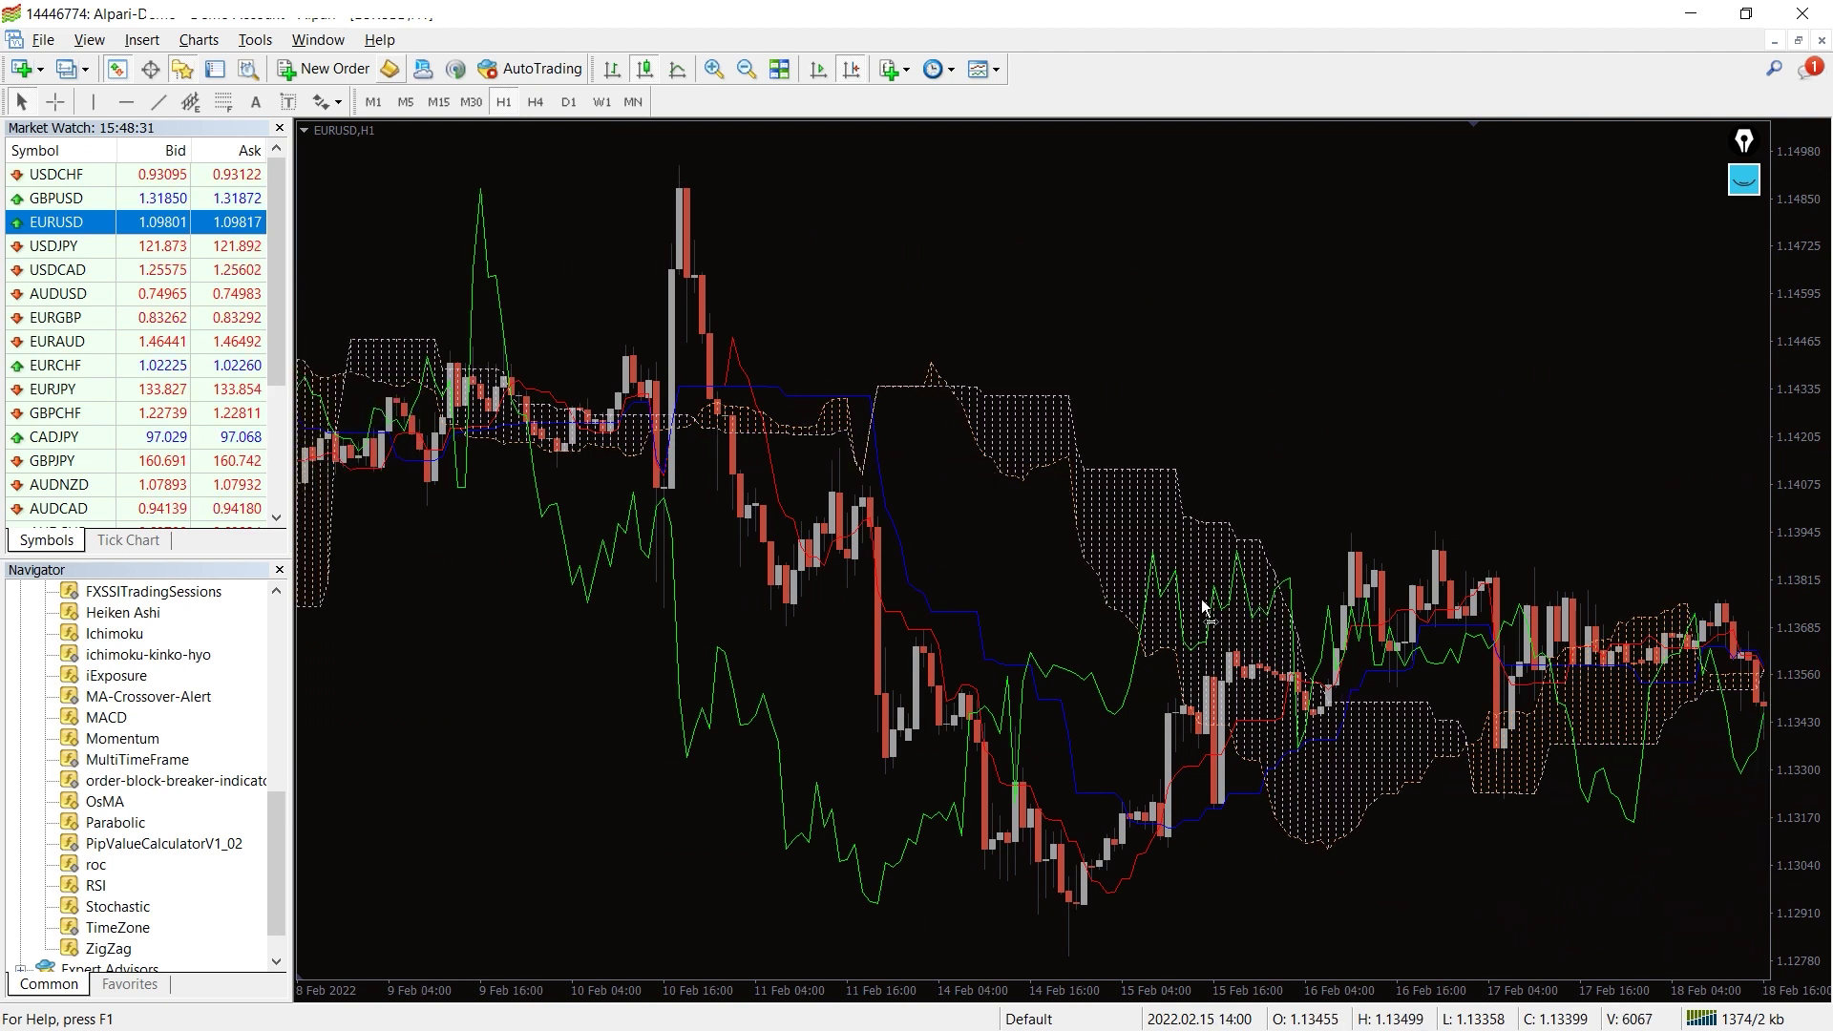
scroll(1211, 603, up, 3)
scroll(1232, 599, up, 3)
scroll(1261, 595, up, 3)
scroll(1285, 594, up, 3)
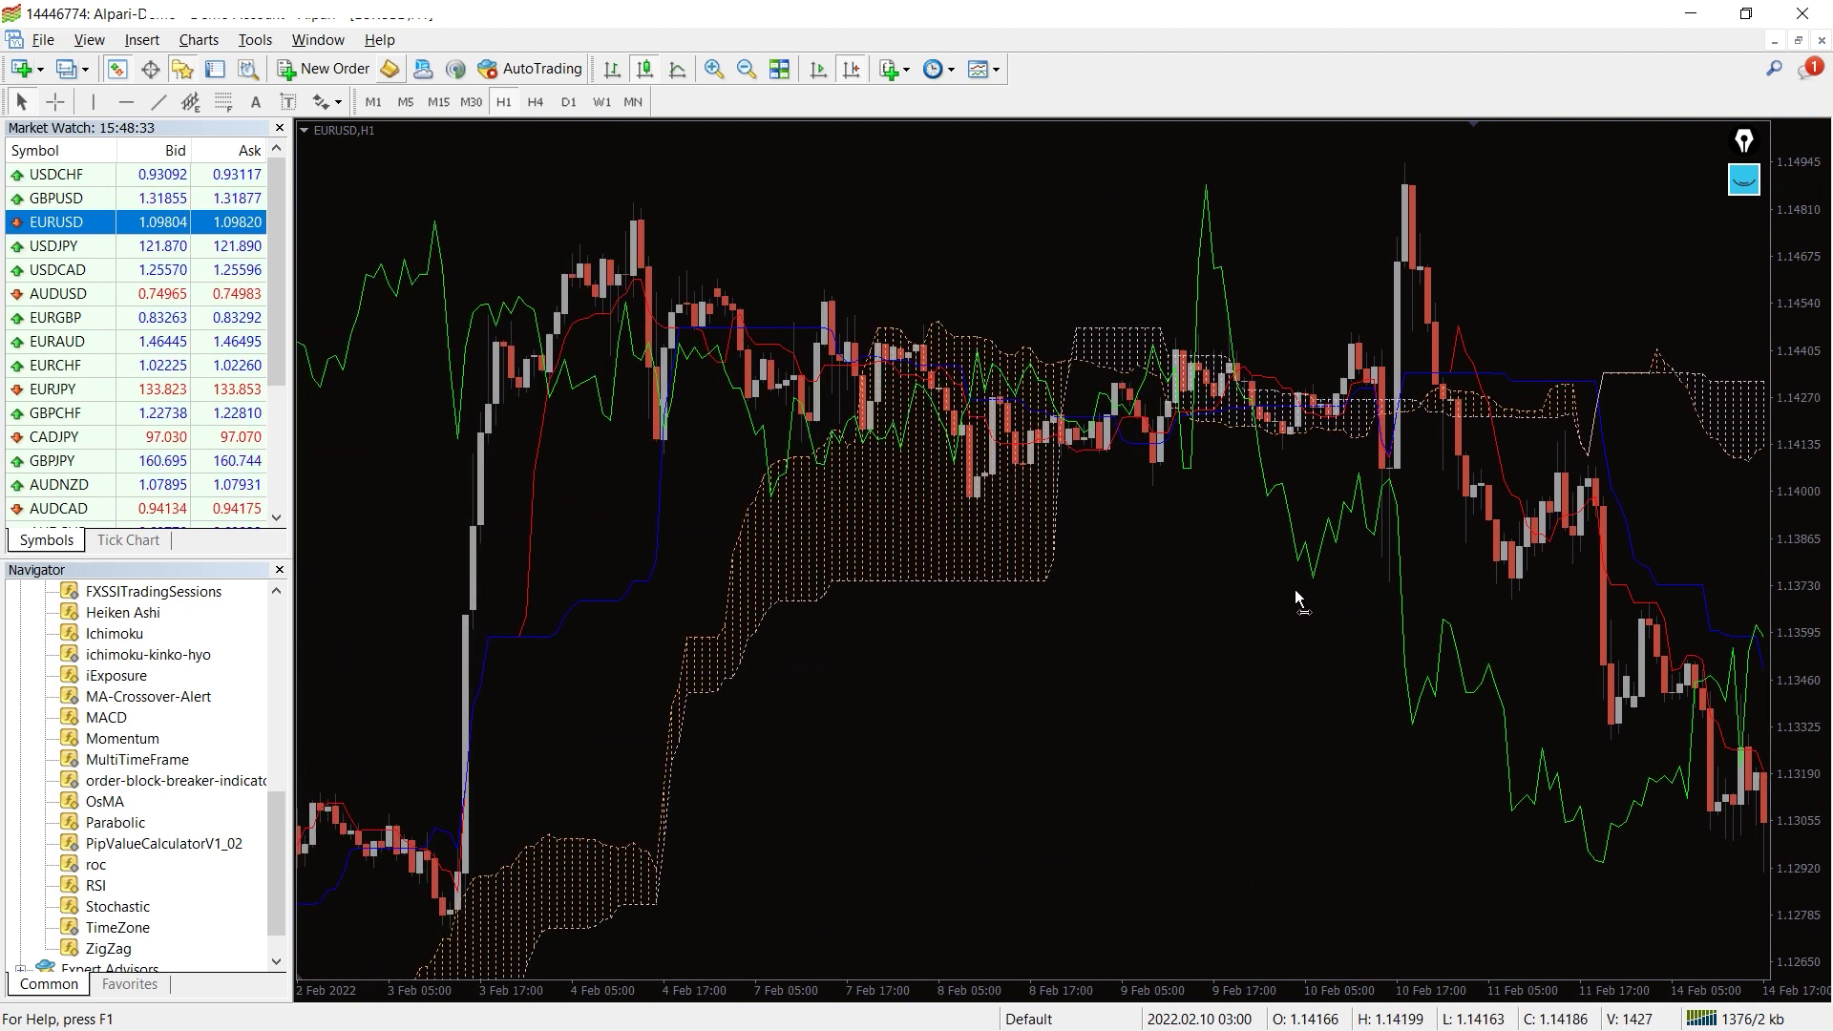
scroll(1302, 590, up, 3)
scroll(1318, 587, up, 3)
scroll(1340, 585, up, 3)
scroll(1358, 580, up, 3)
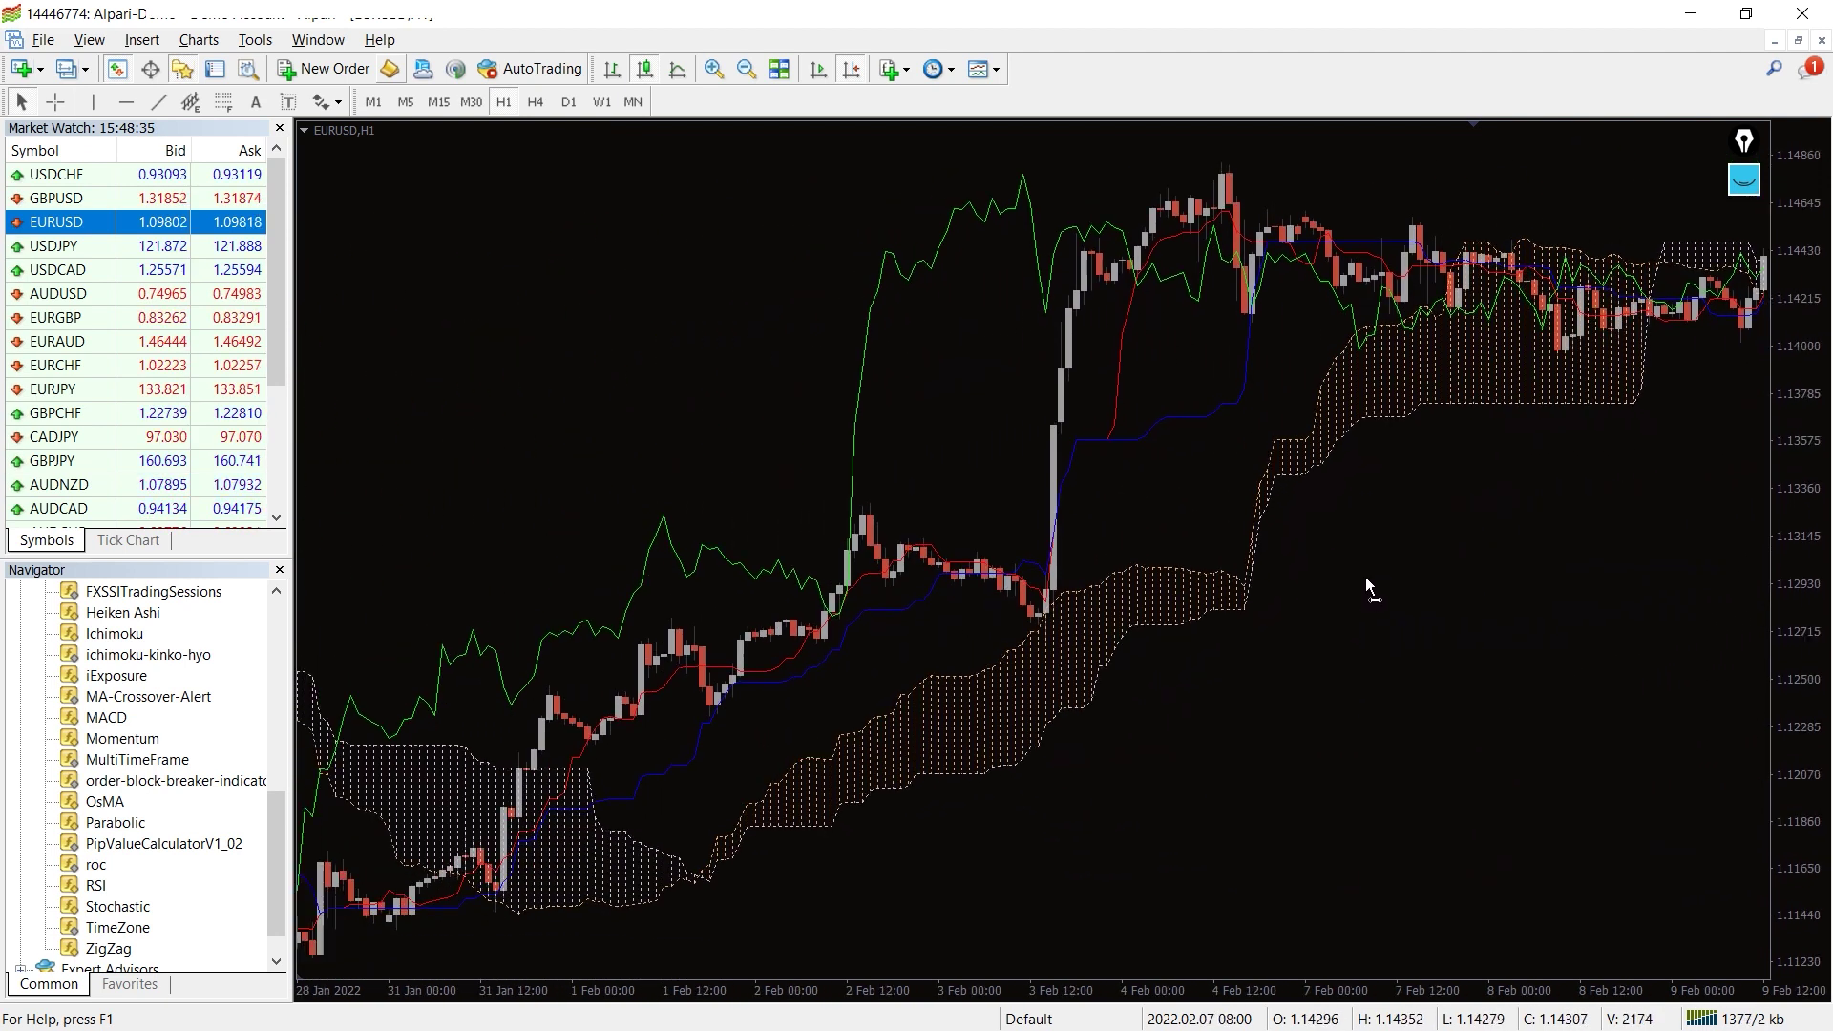
scroll(1365, 577, up, 3)
scroll(1385, 572, up, 3)
scroll(1404, 569, up, 3)
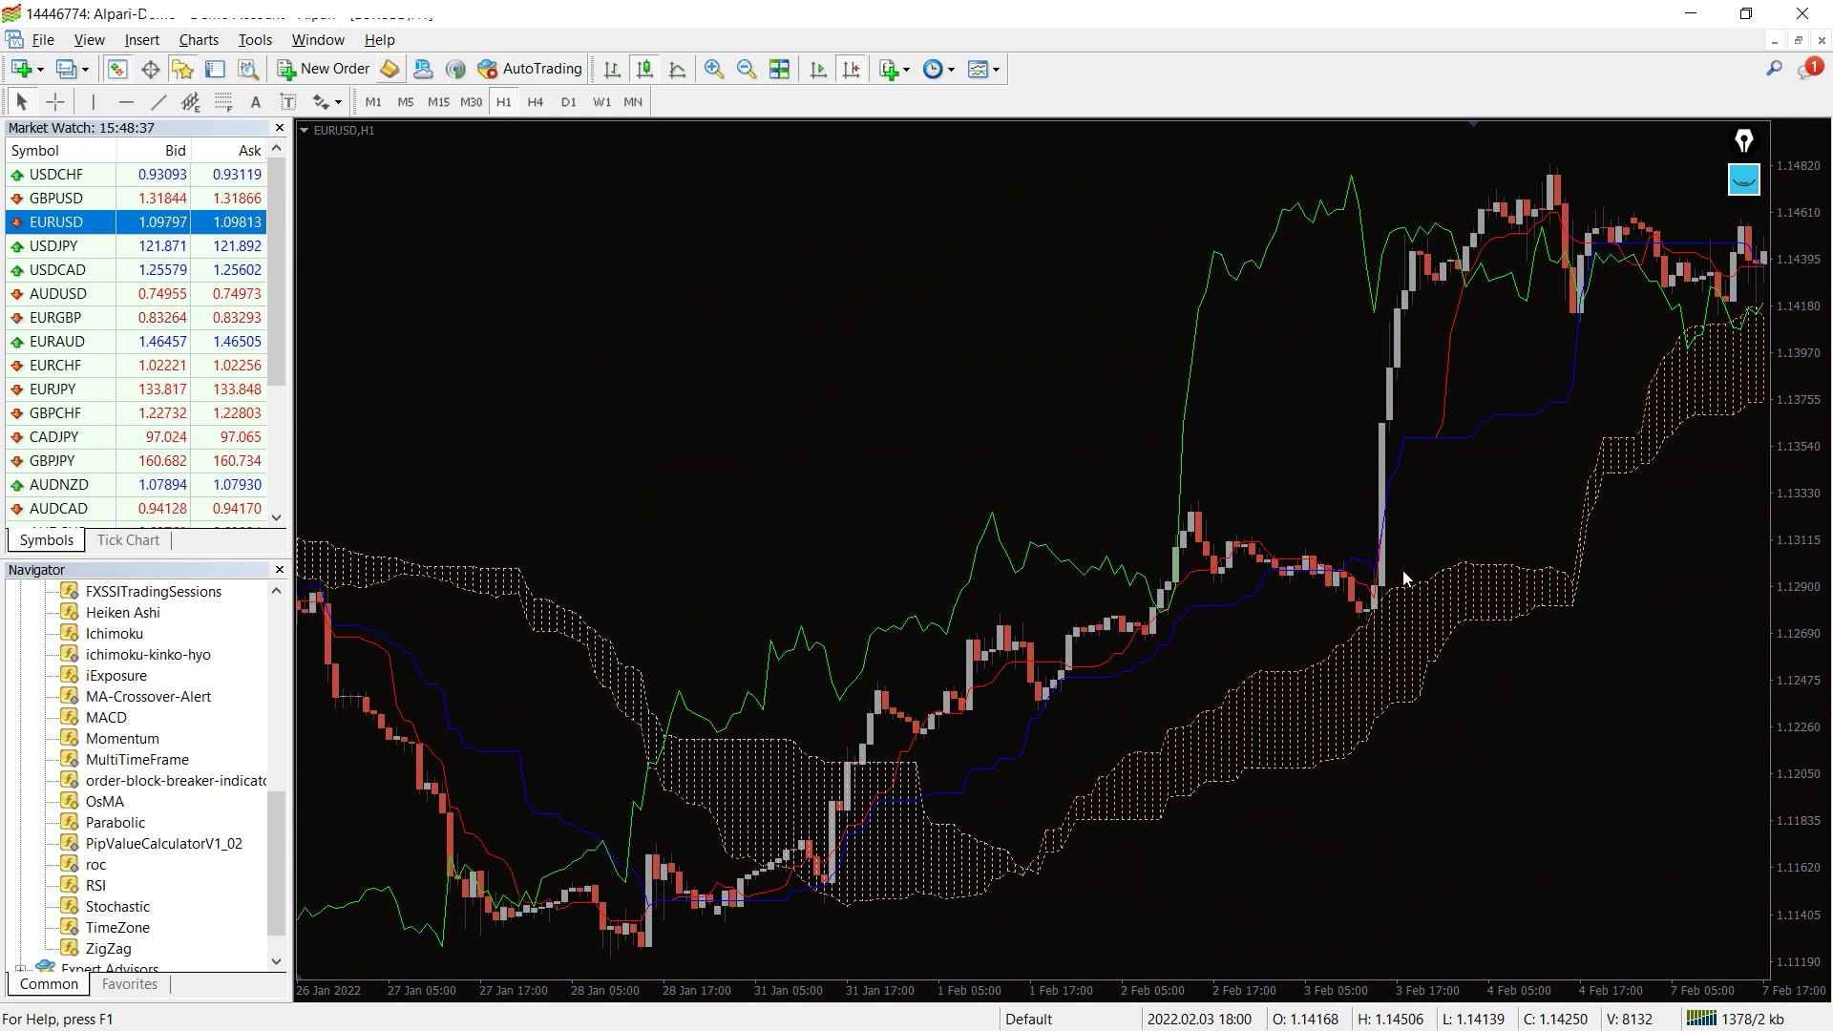
- Mark the red Tenkan Sen line with a red arrow and the text TENKAN SEN
key(ctrl+shift+2)
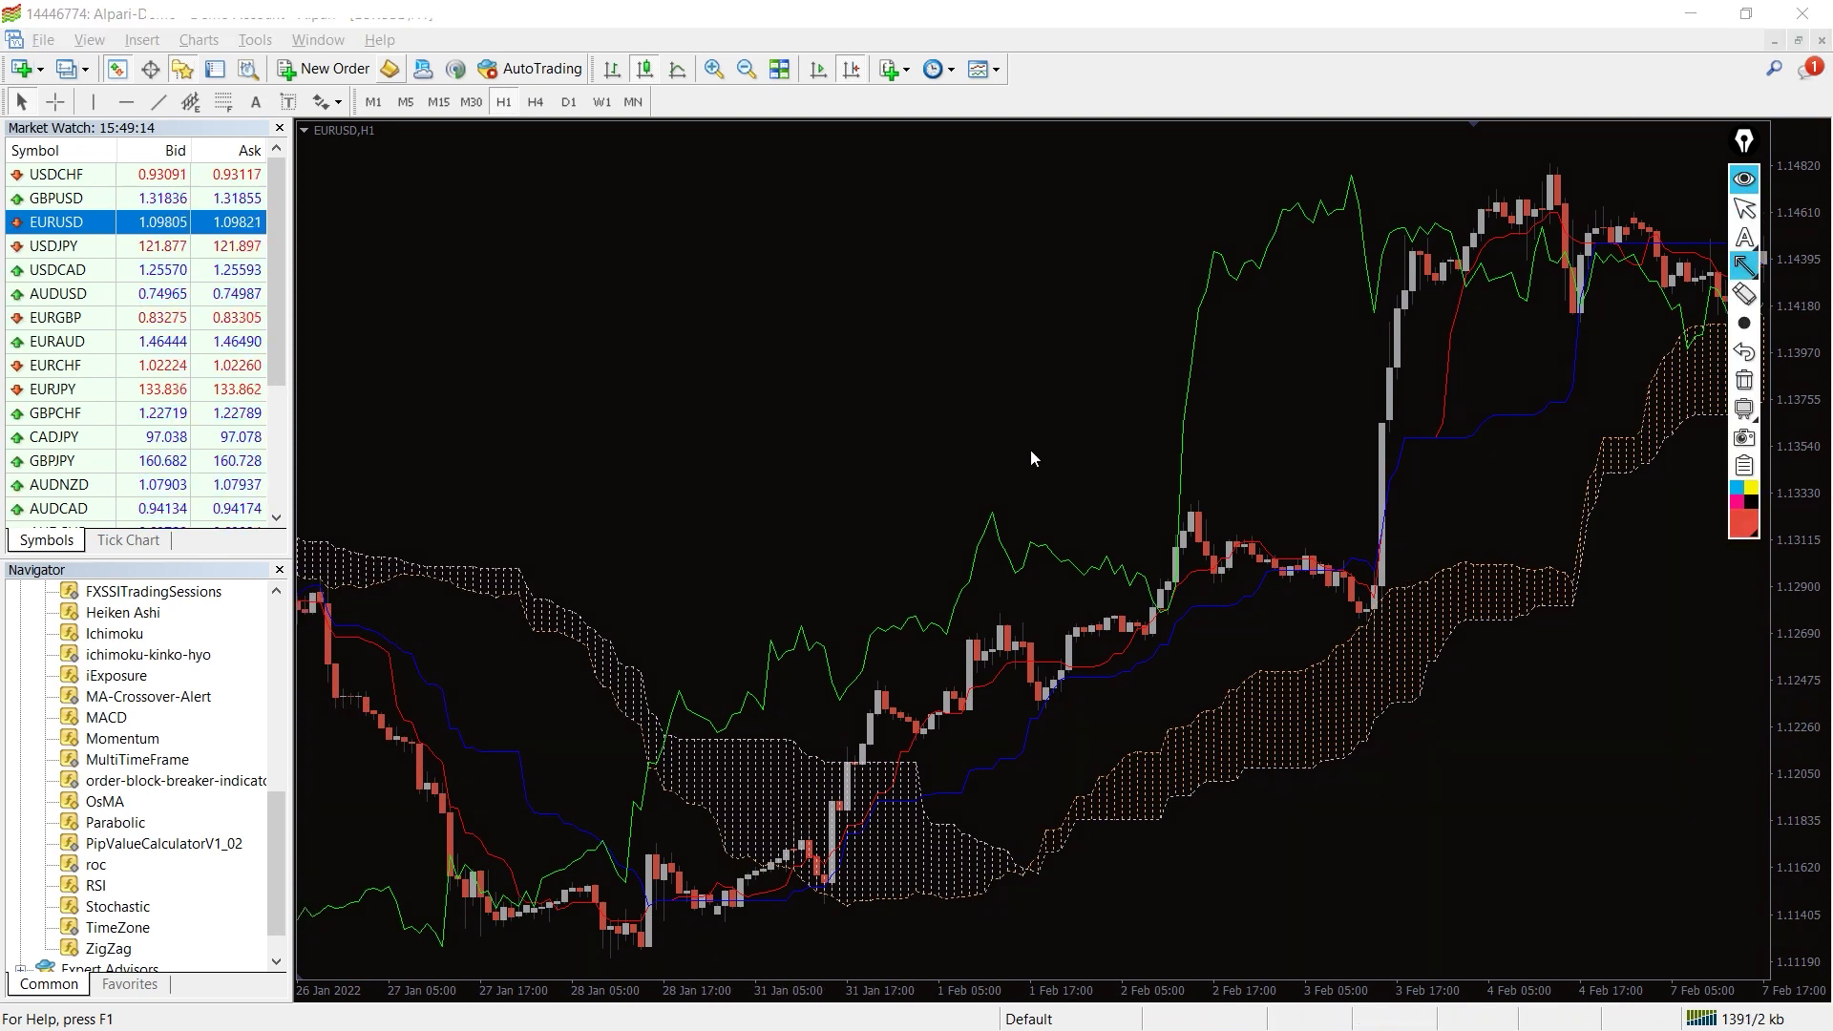
click(1035, 456)
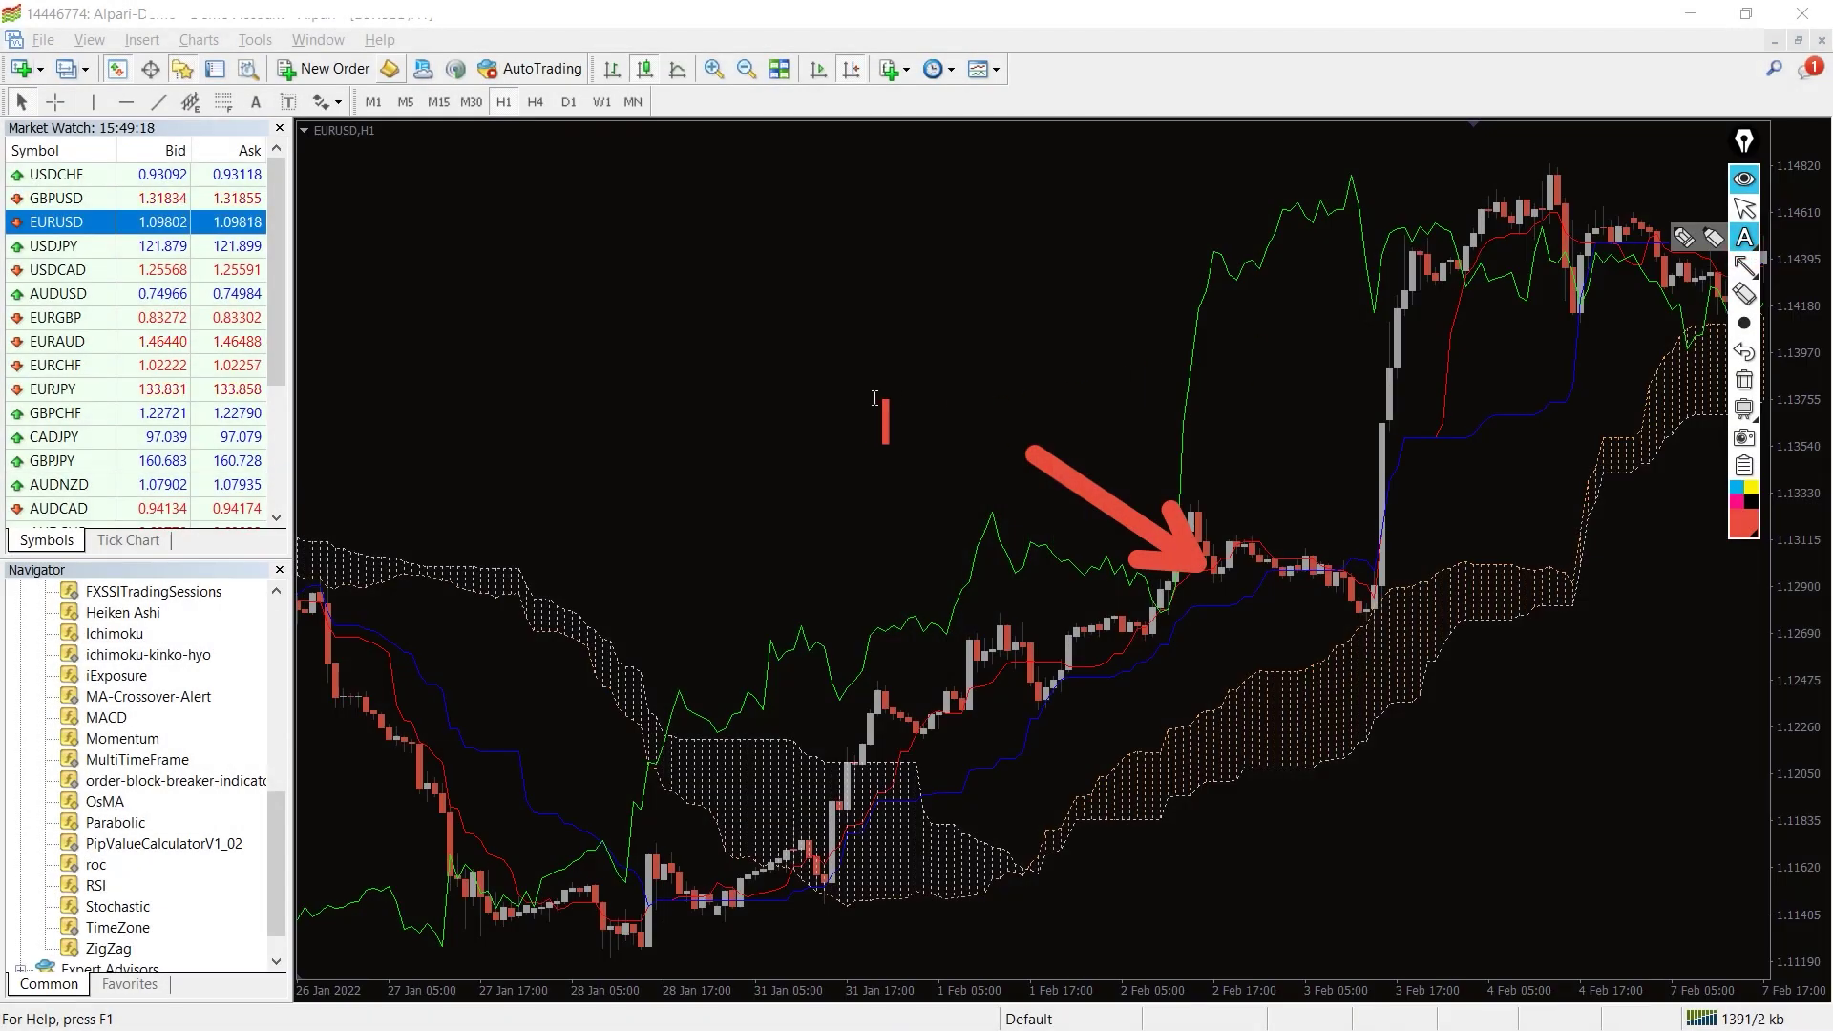
text(TE)
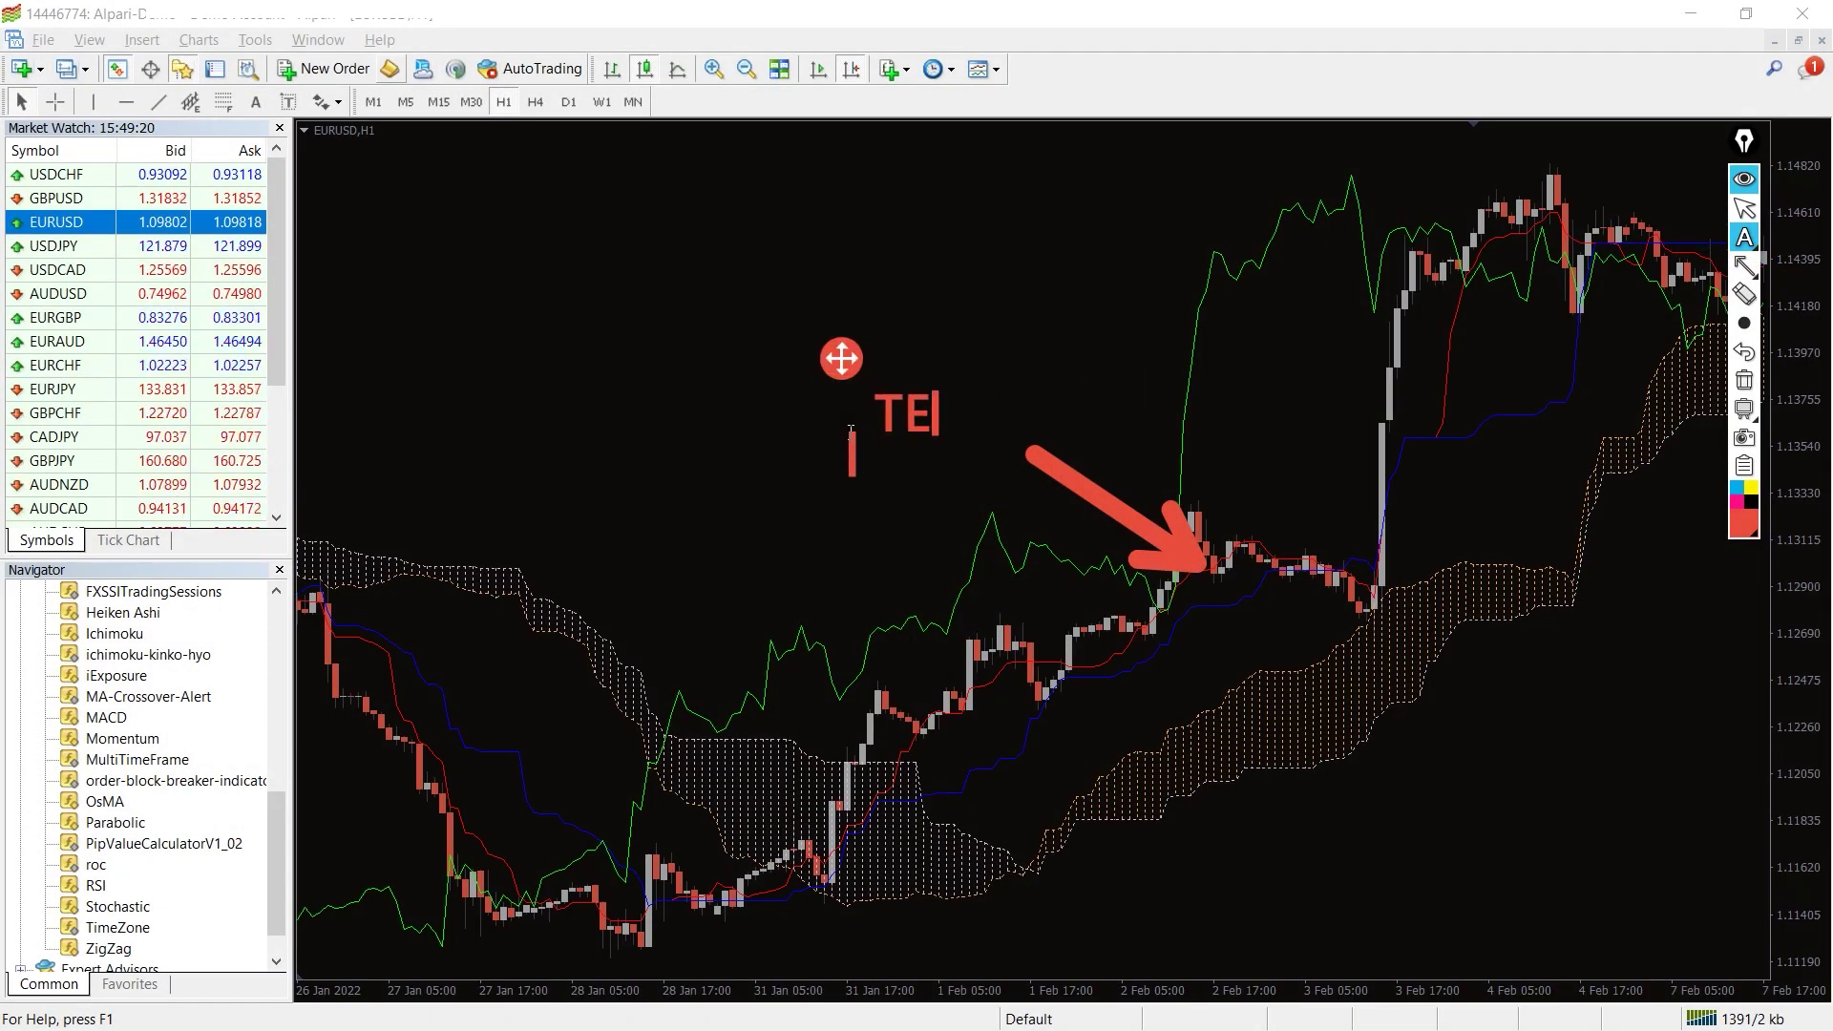
text(NKAN SEN)
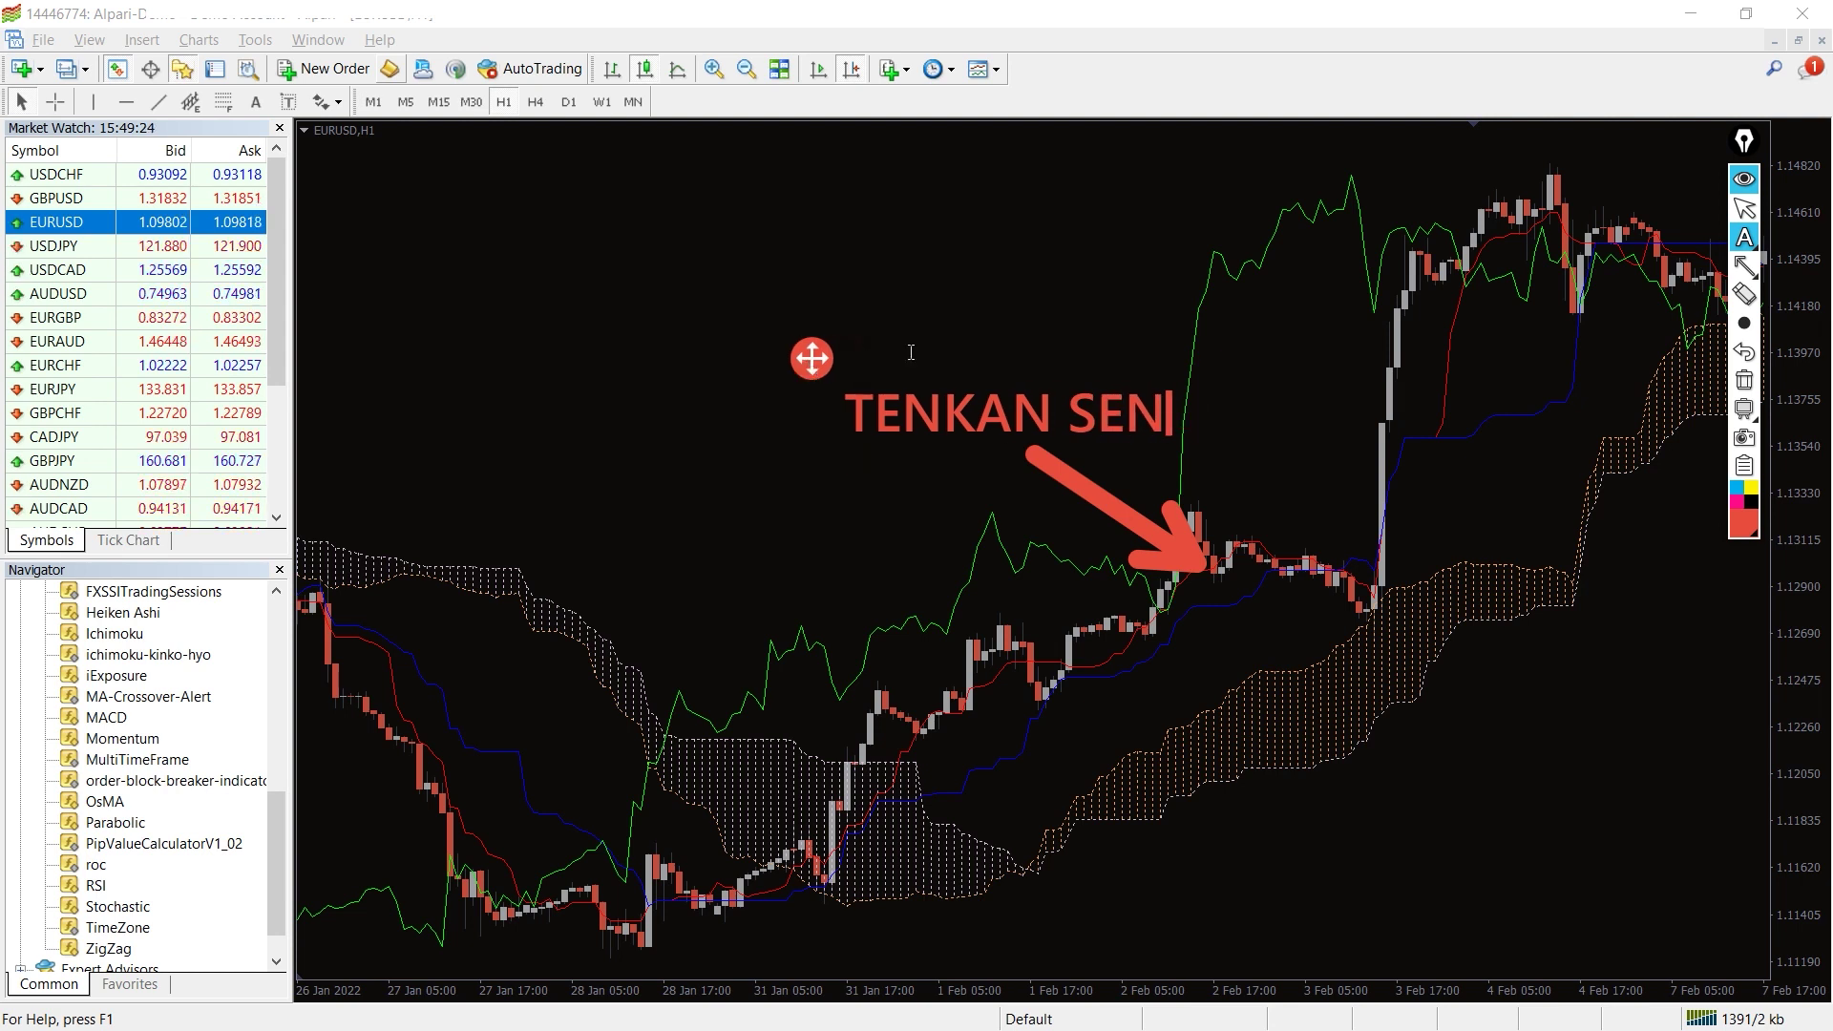
click(1746, 208)
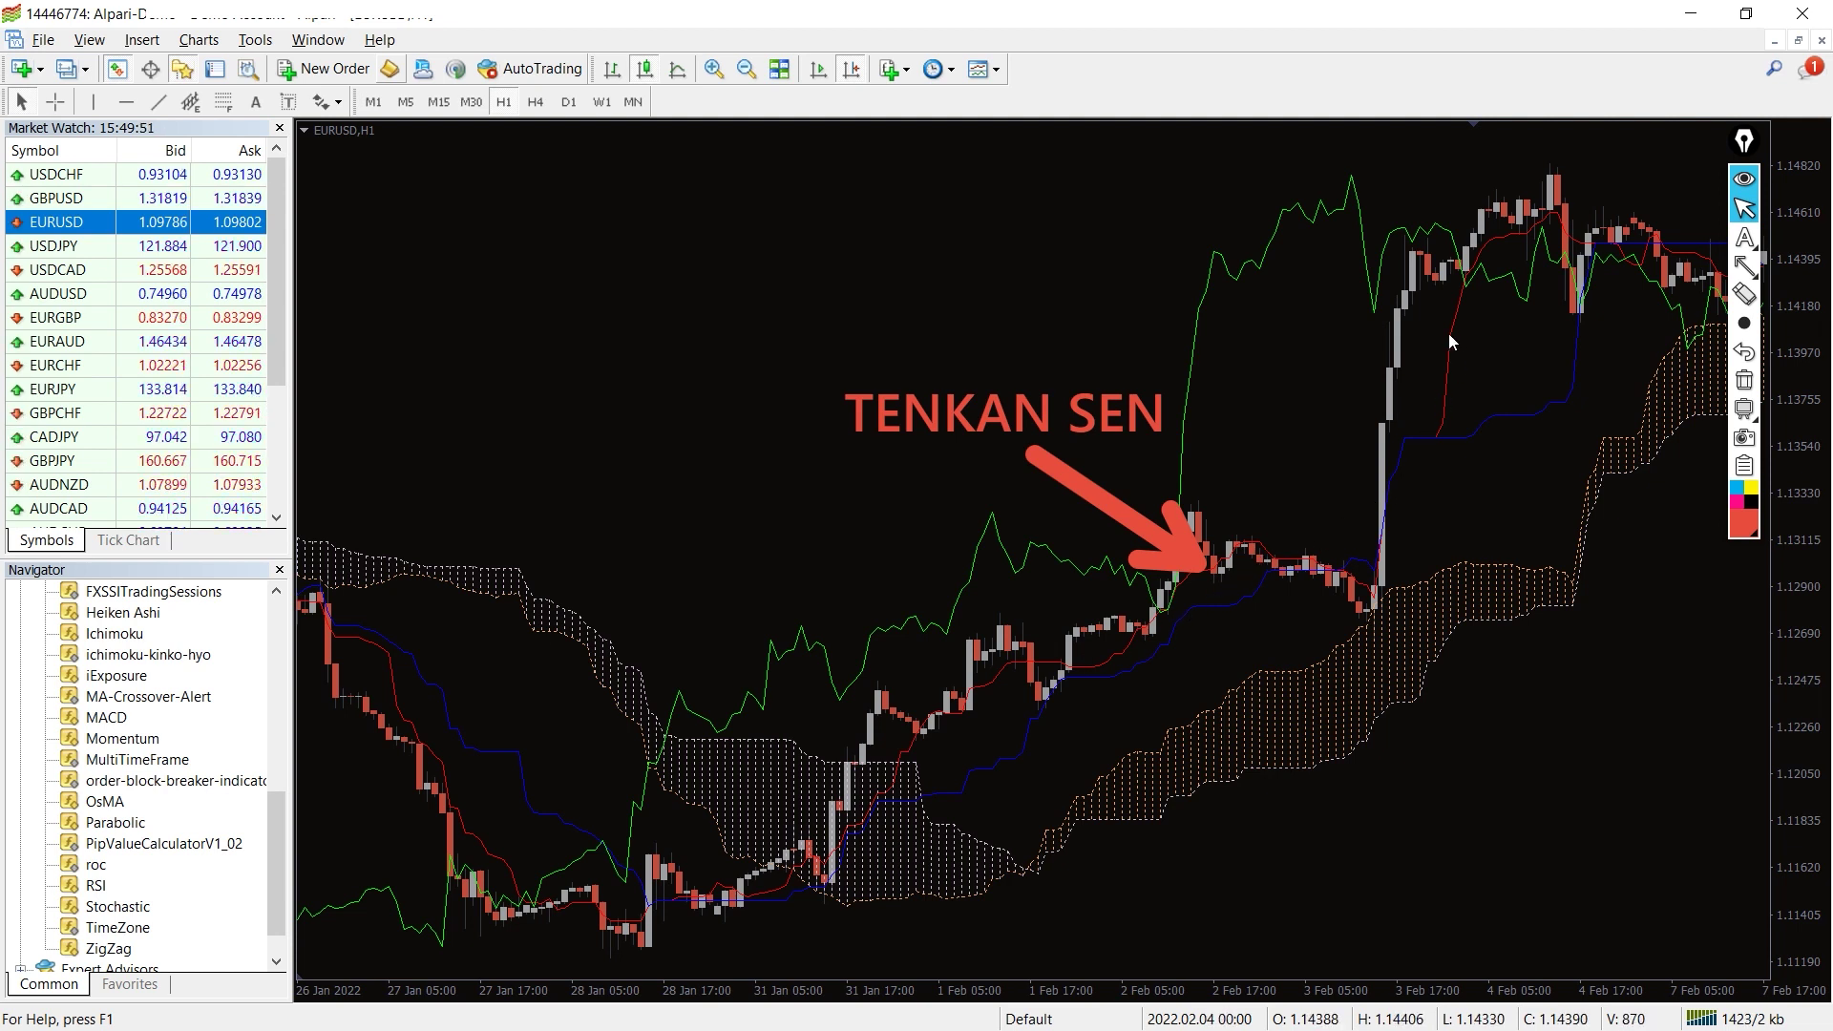
- Draw an arrow at the blue Kijun Sen line and finish its KIJUN SEN label
click(1745, 265)
drag(795, 578, 1024, 738)
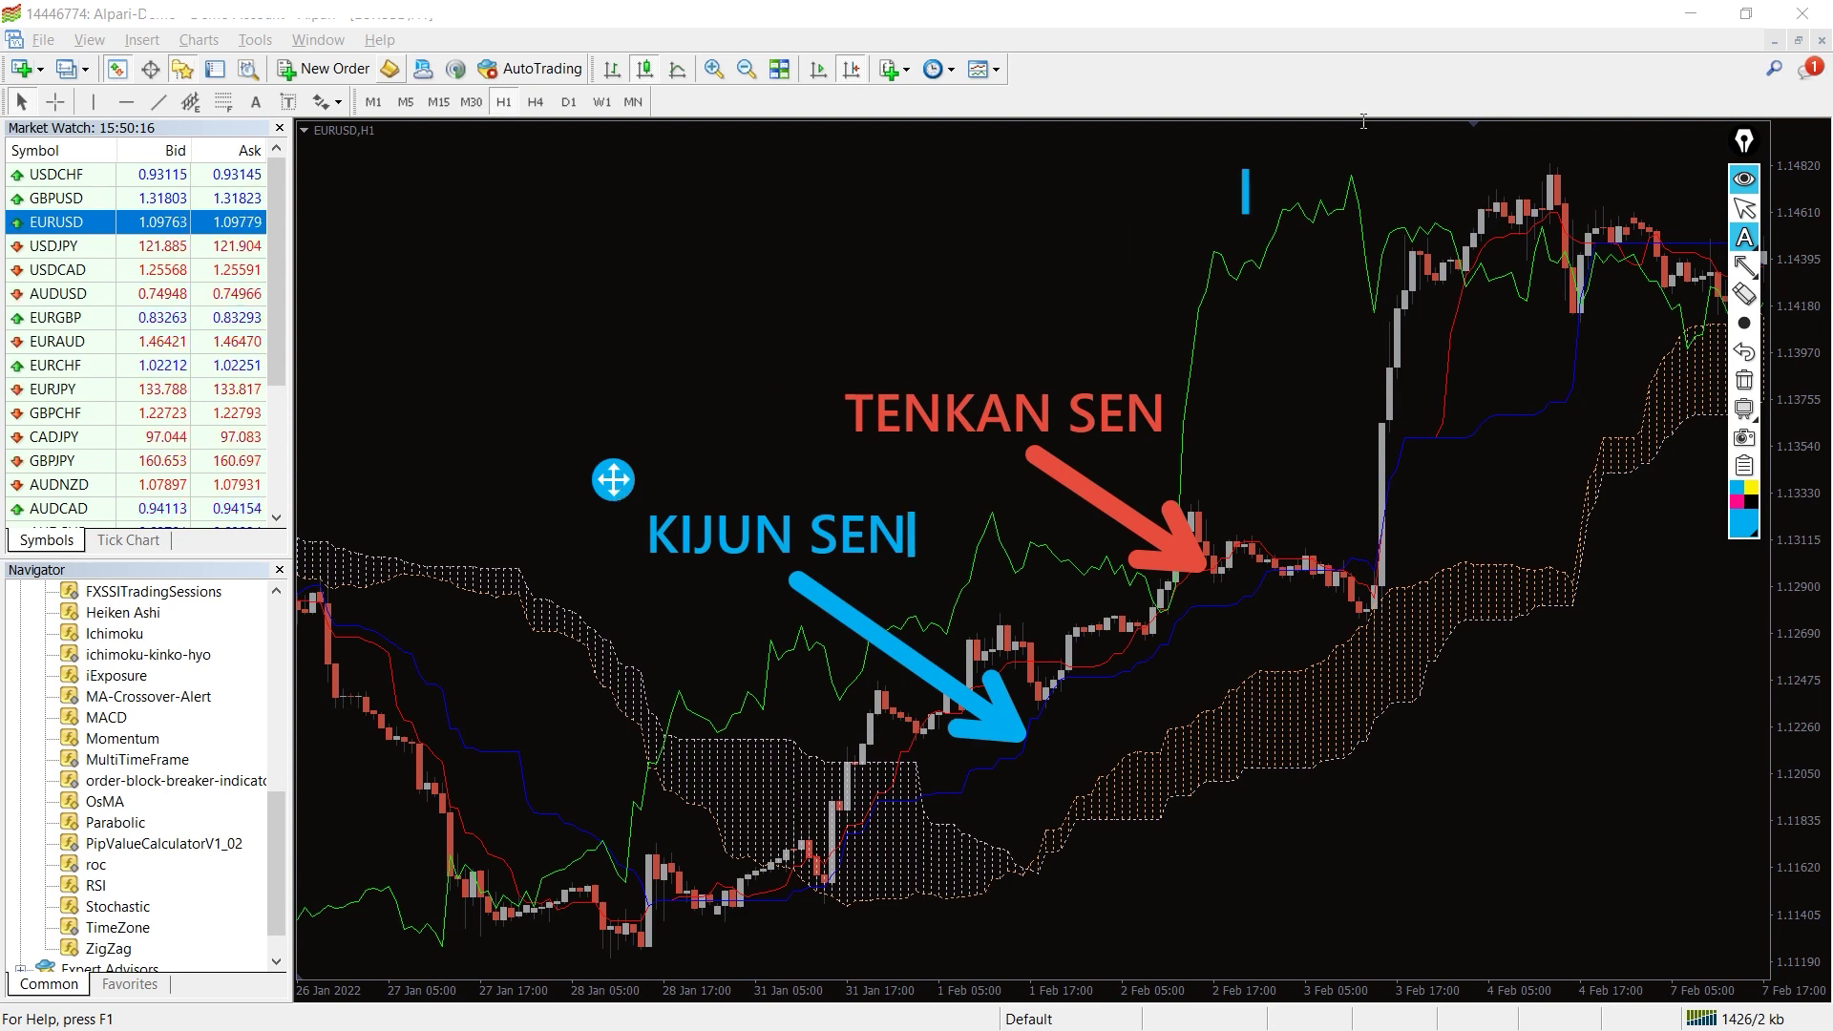
click(1745, 208)
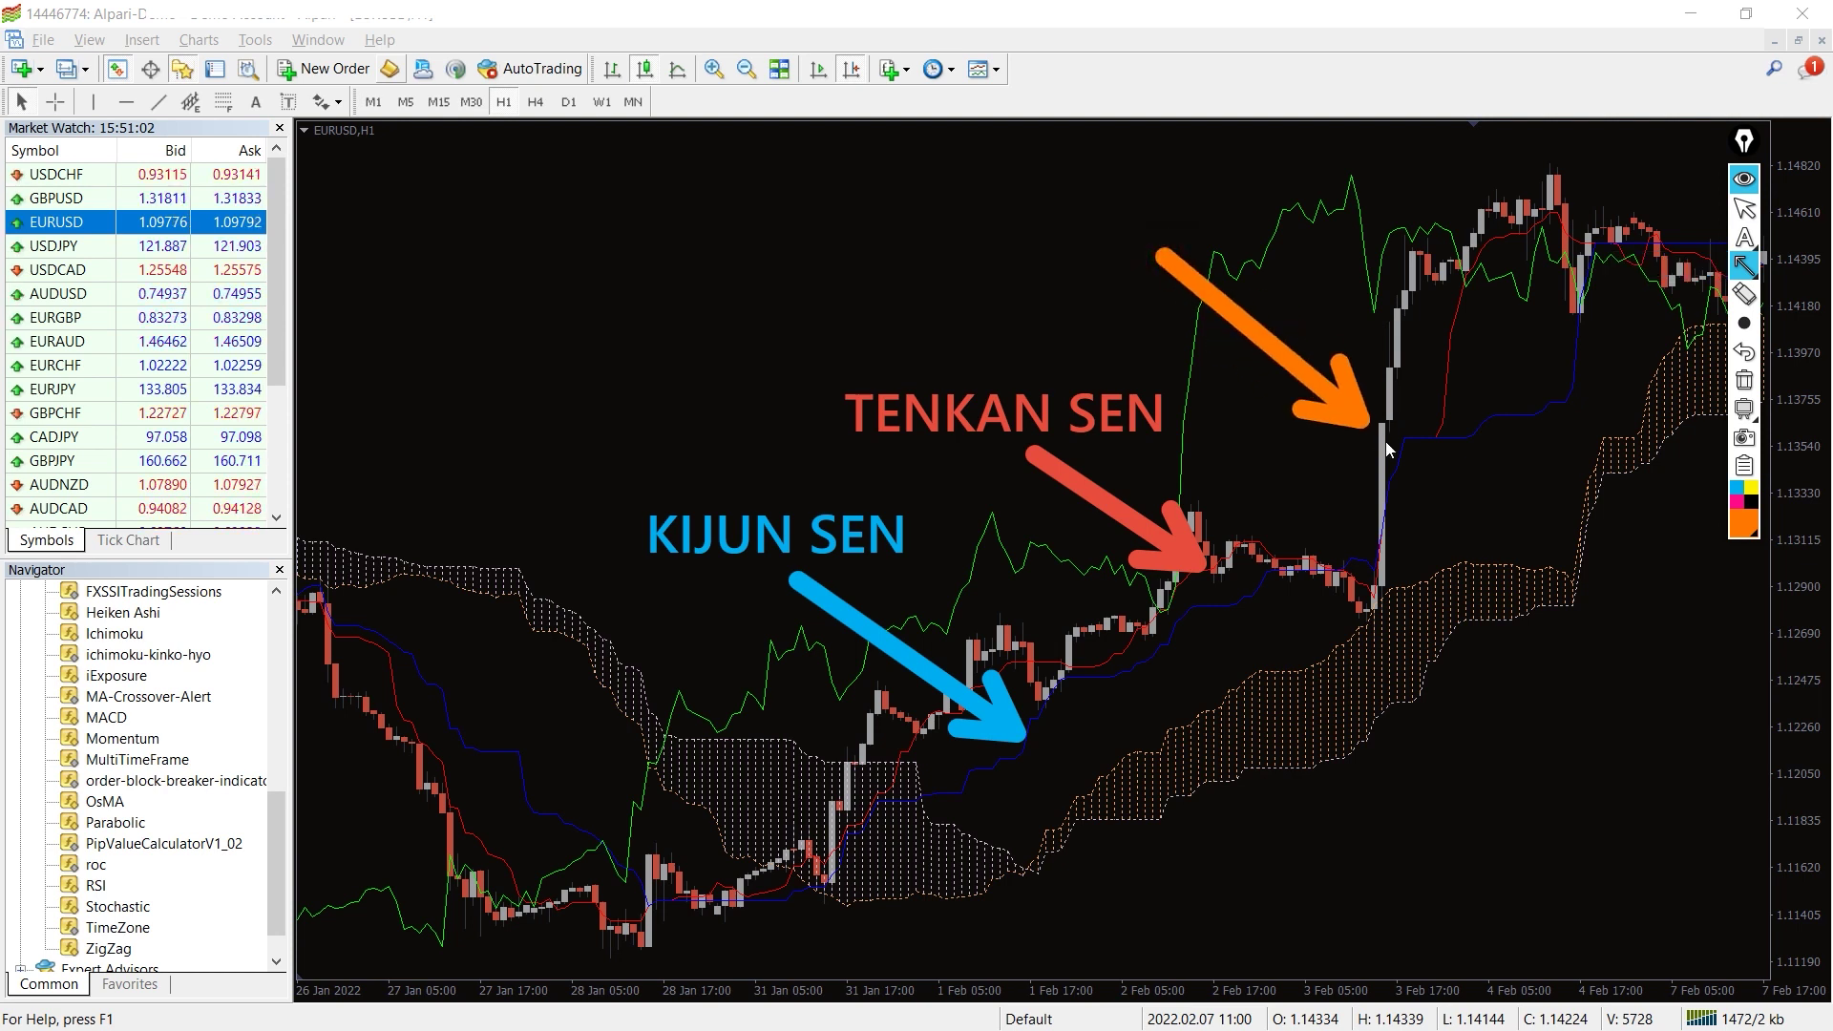
- Point an orange arrow at Senkou Span A, undo an extra arrow, and start a pink arrow
drag(1164, 259, 1433, 555)
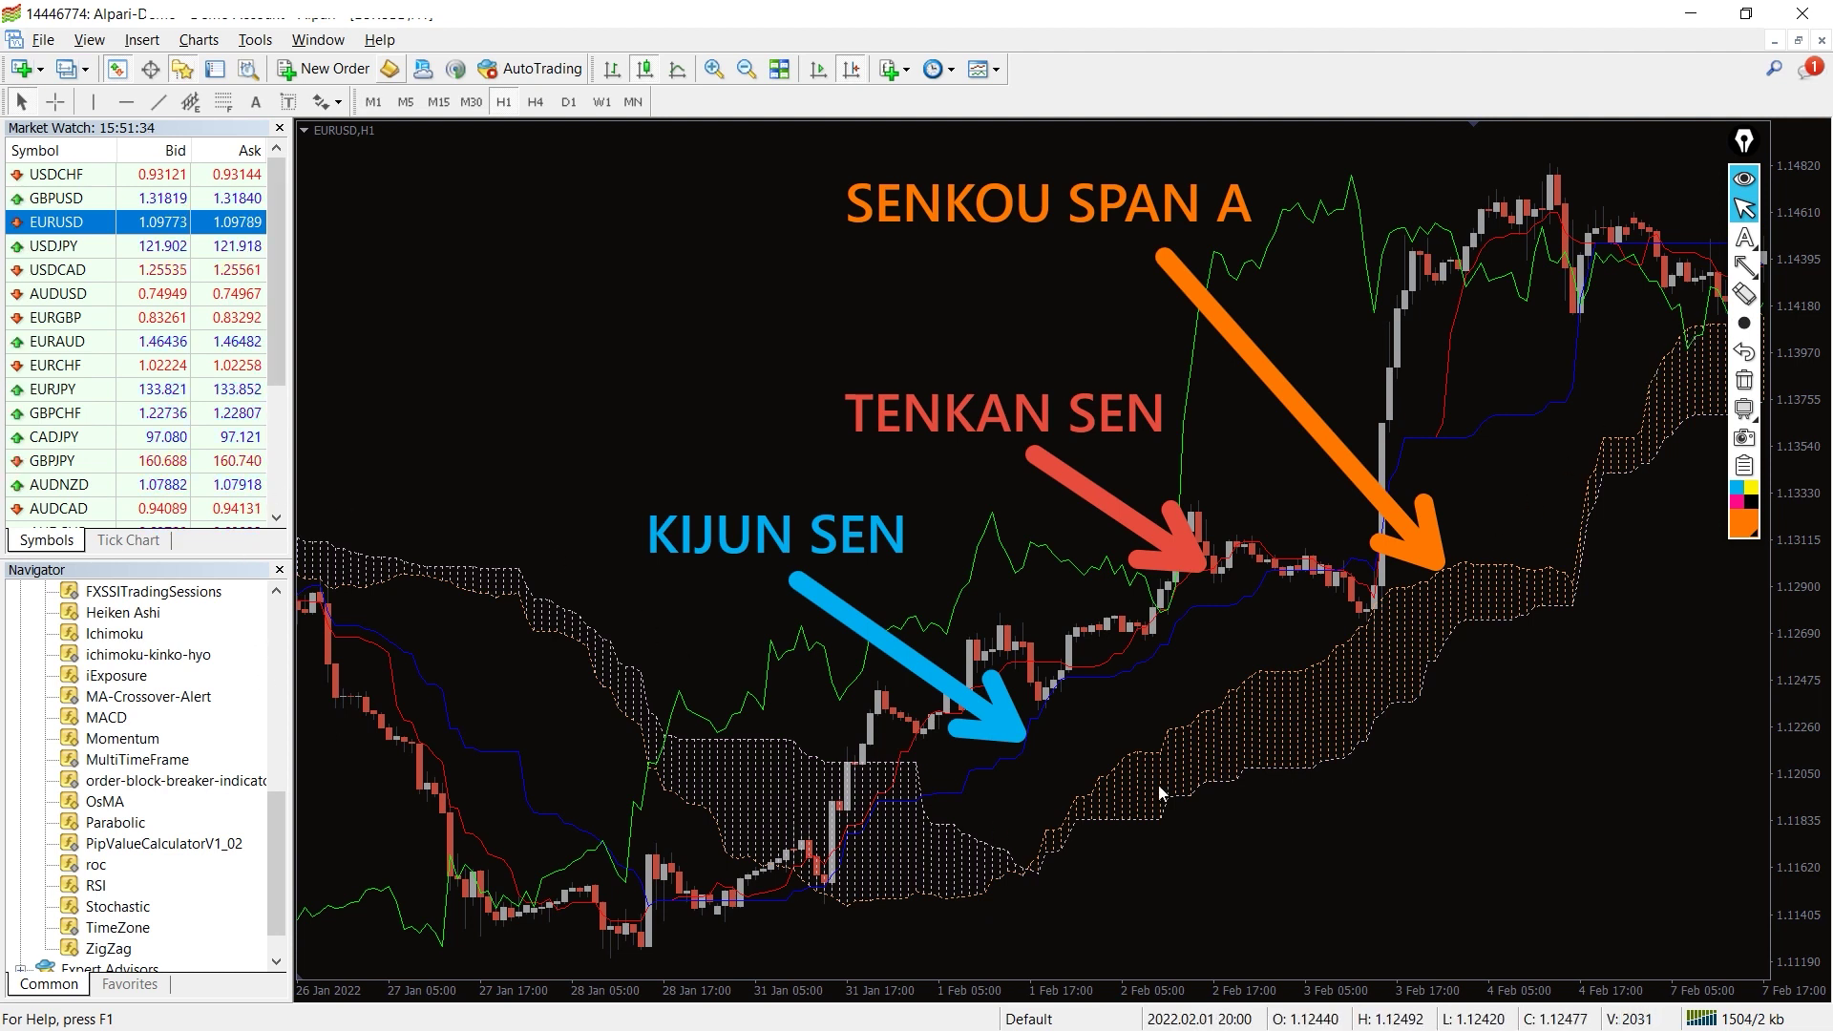
click(1745, 265)
drag(1090, 747, 1278, 613)
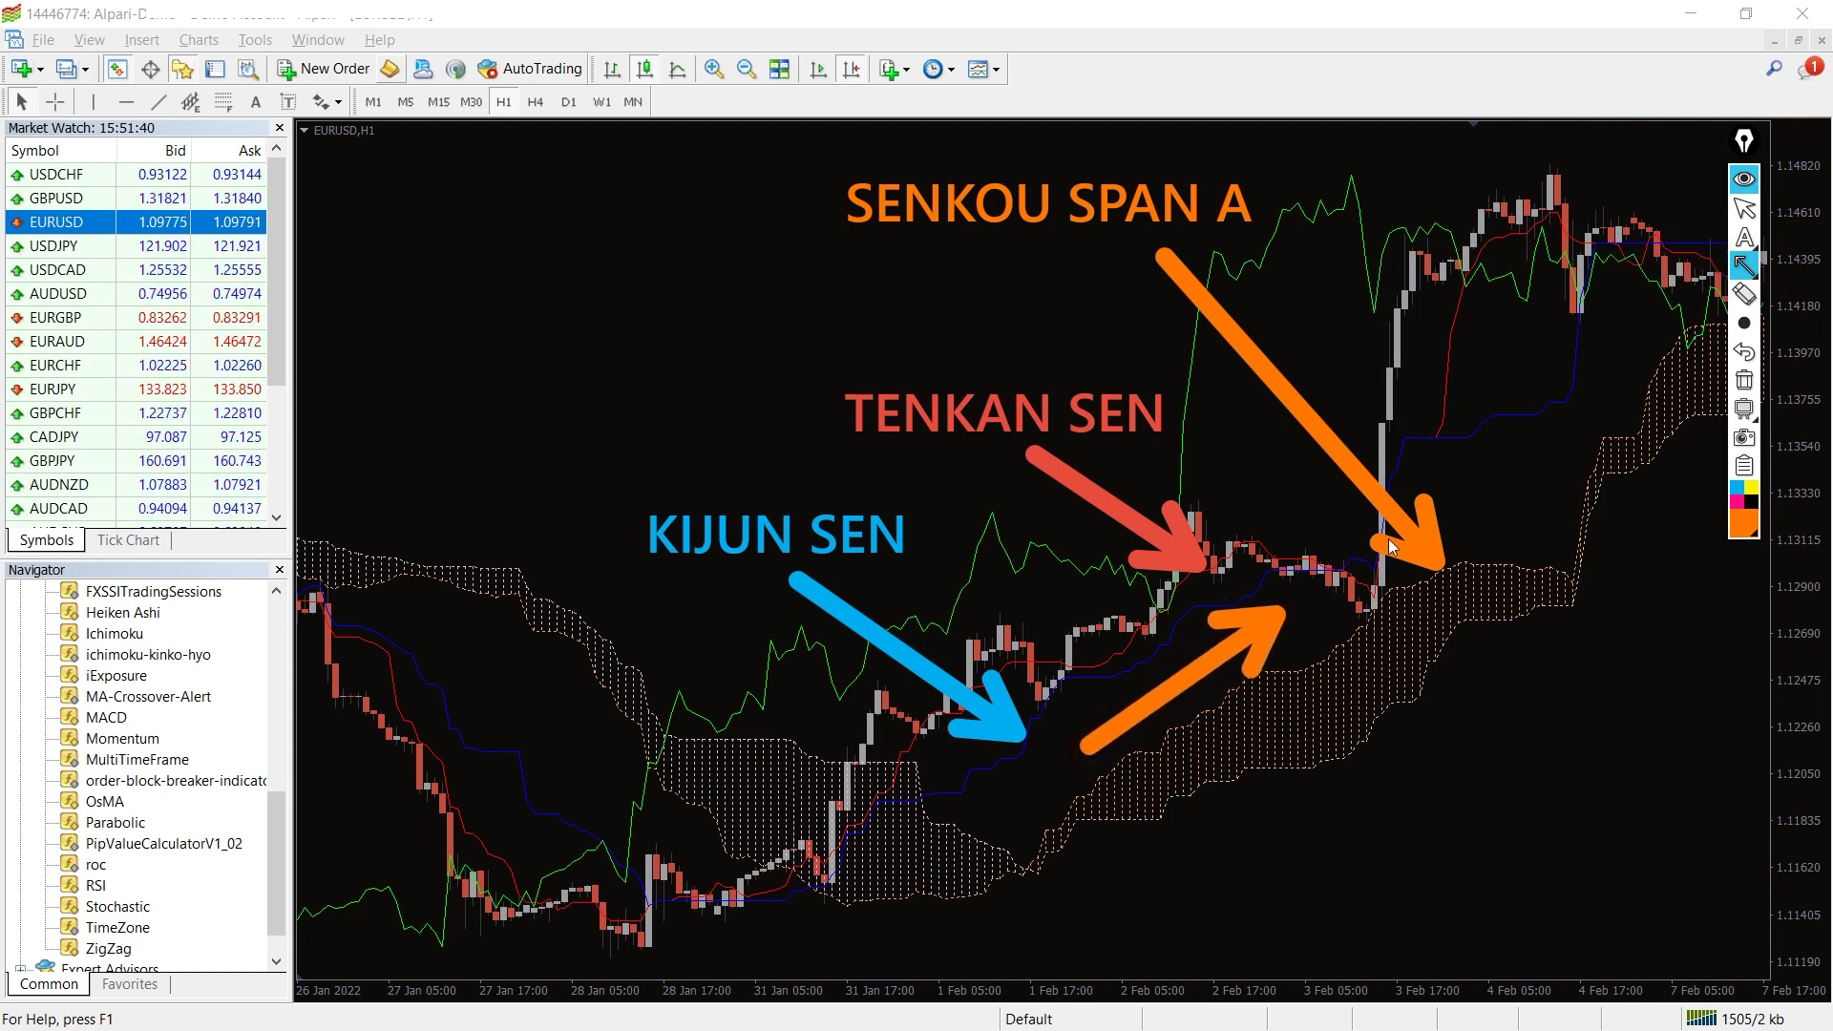
click(1746, 352)
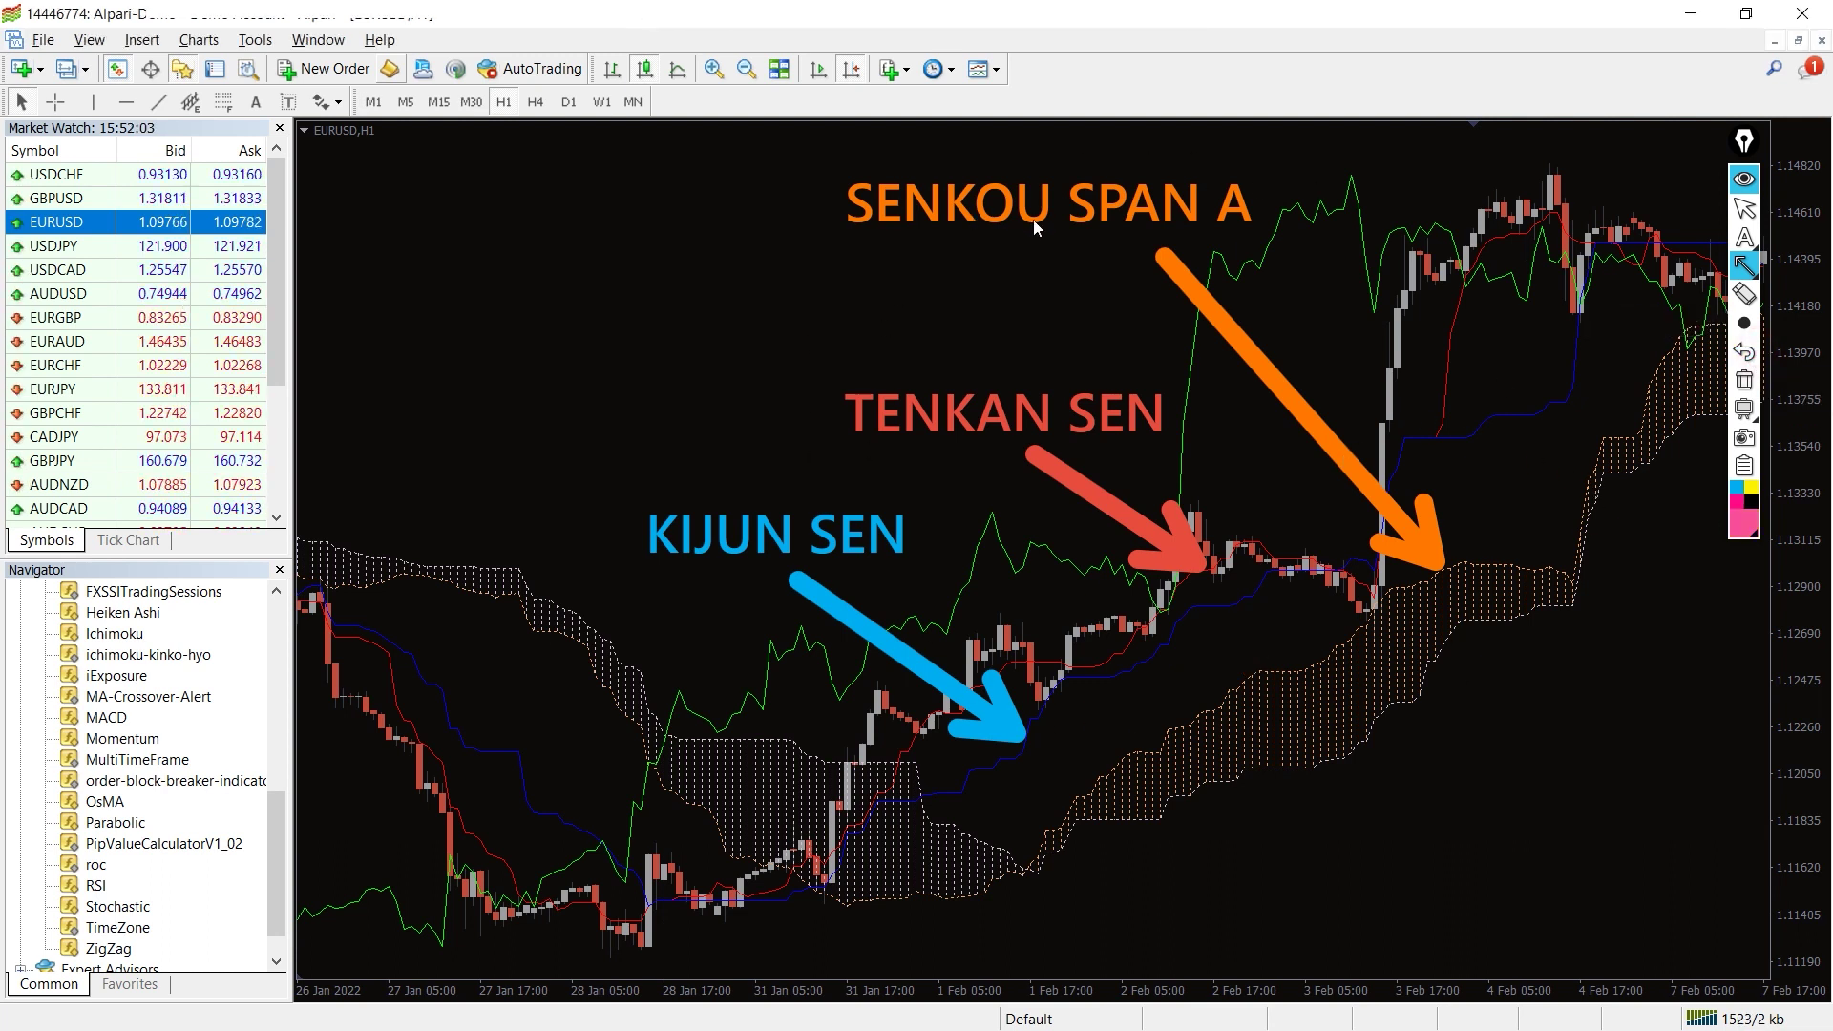
drag(438, 435, 453, 492)
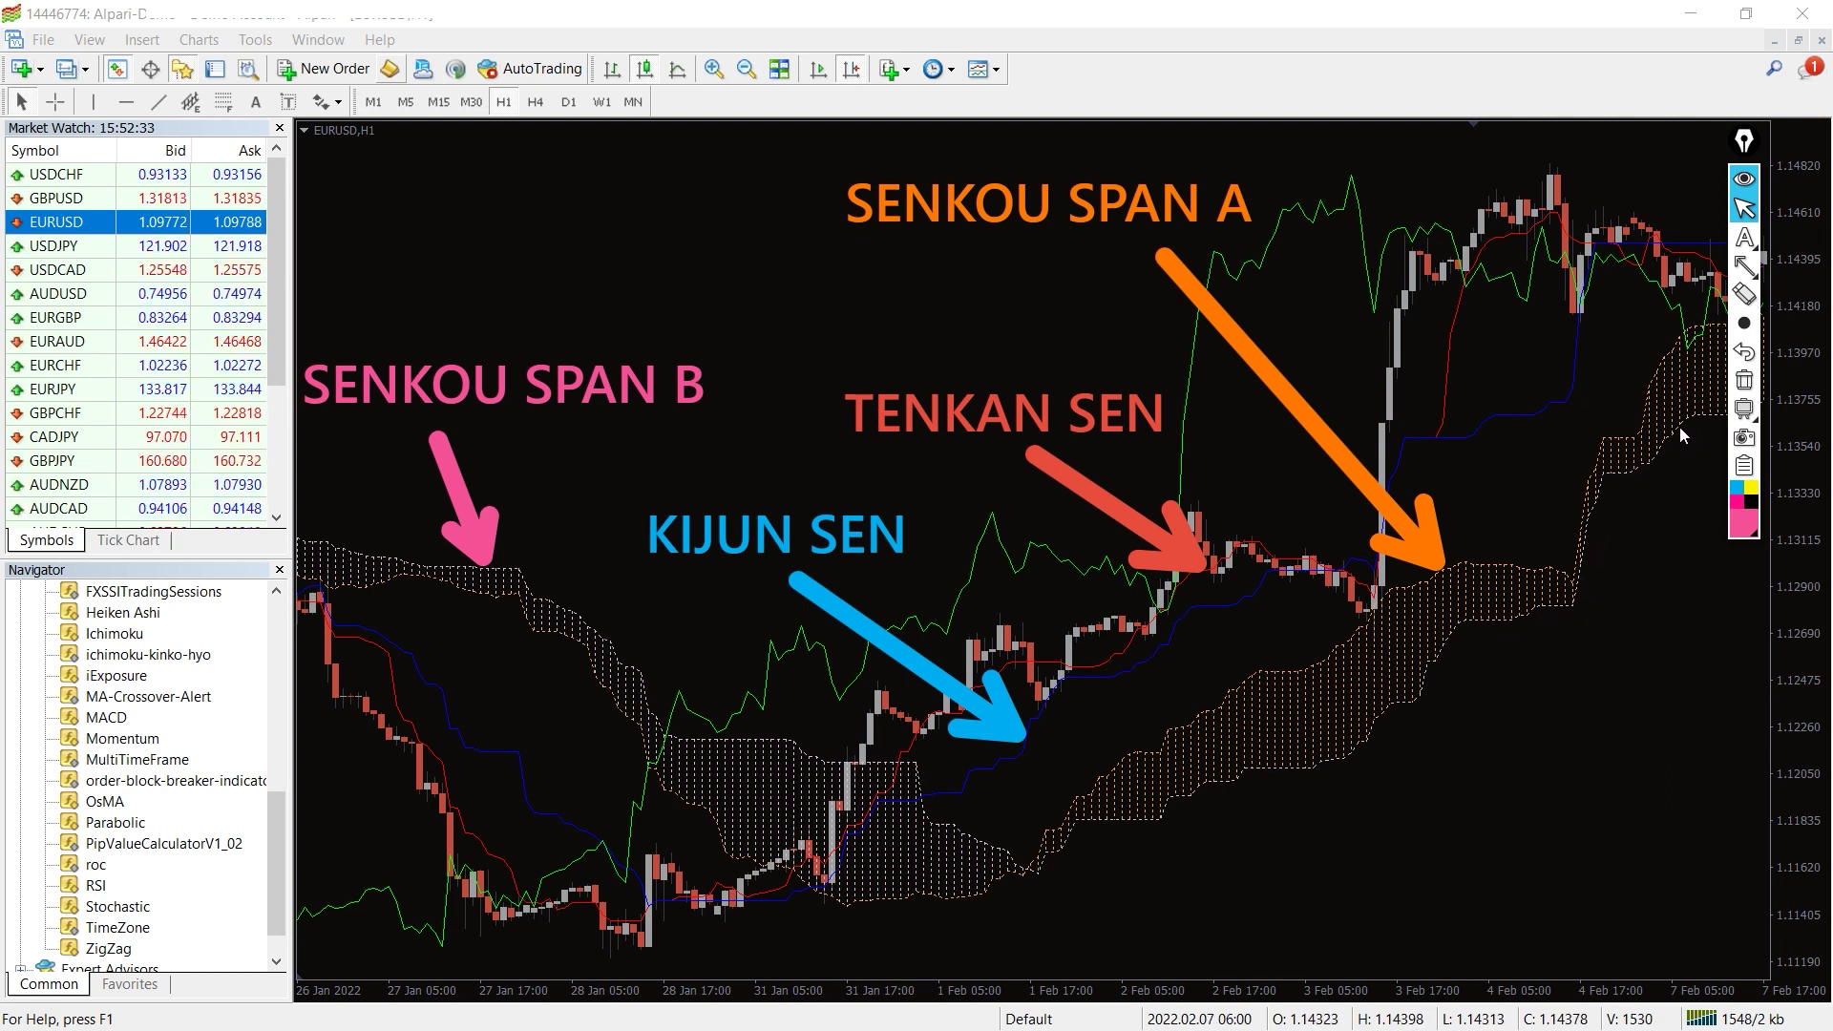
- Choose pink in the overlay toolbar for the SENKOU SPAN B arrow and label
click(1678, 457)
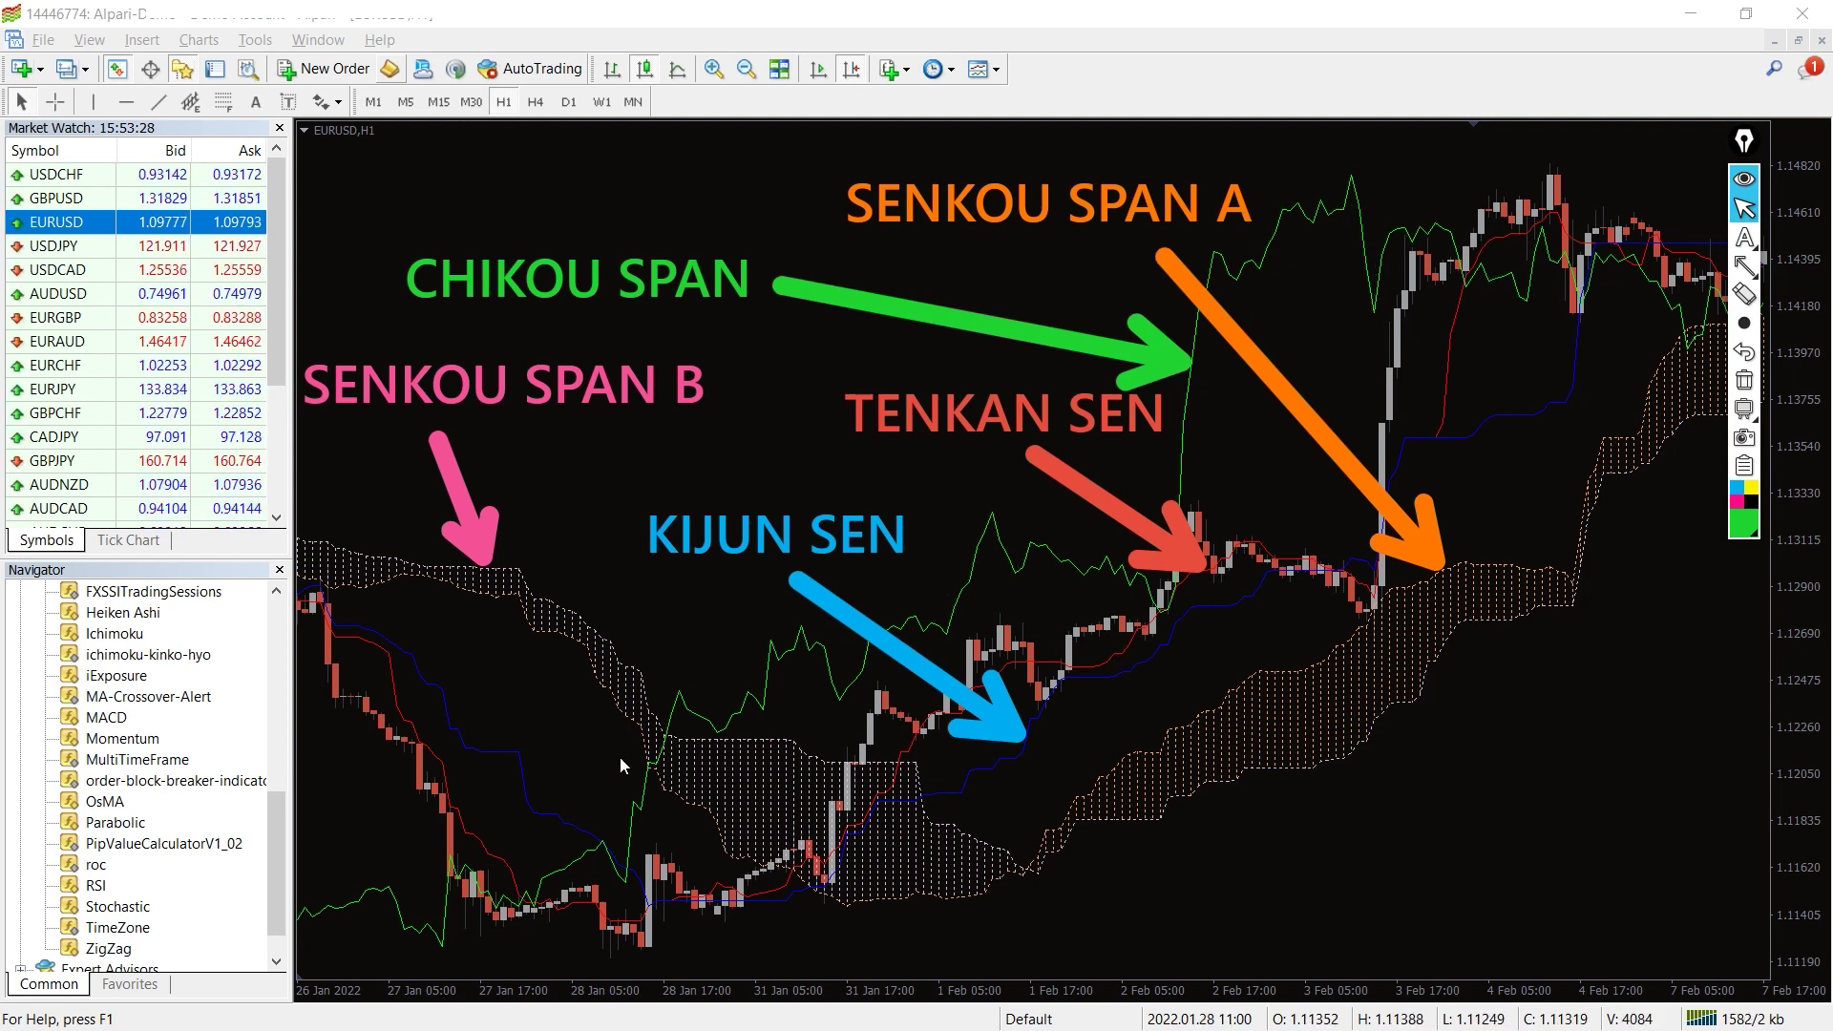
- Open the Ichimoku indicator settings and review the Tenkan, Kijun and Senkou periods
right_click(682, 442)
click(770, 583)
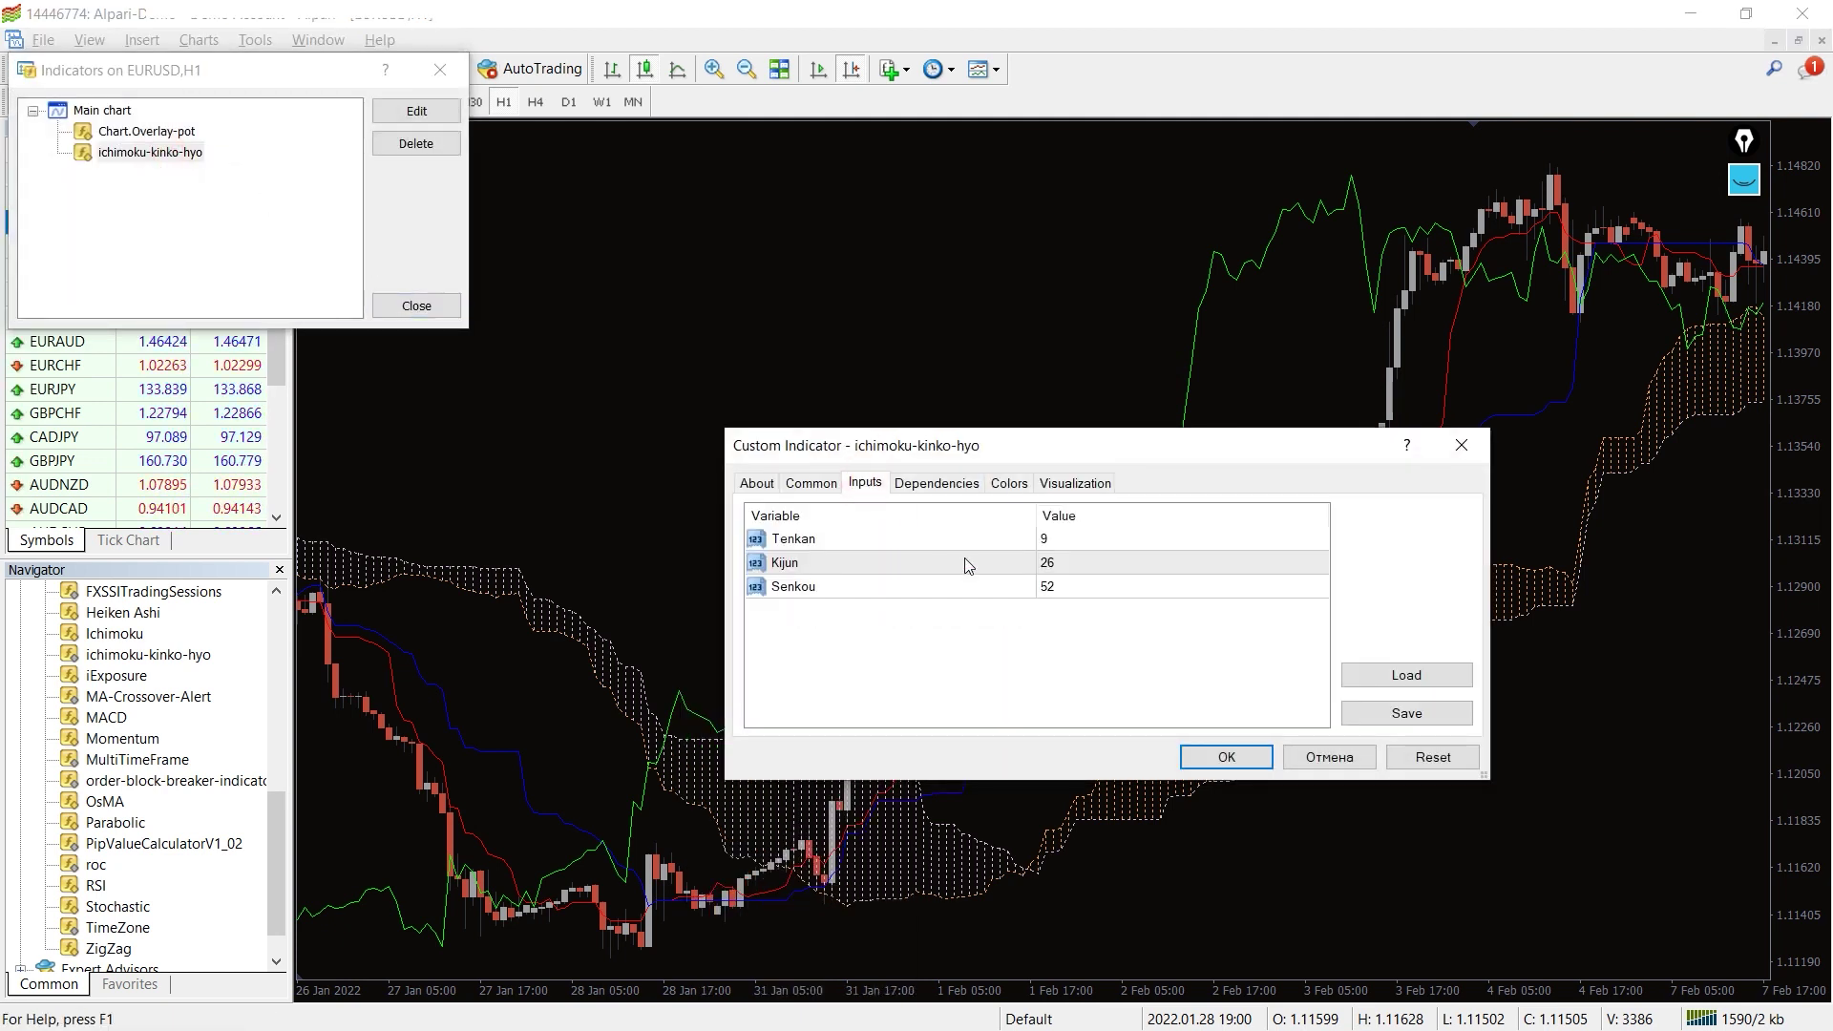
click(1065, 544)
click(1065, 560)
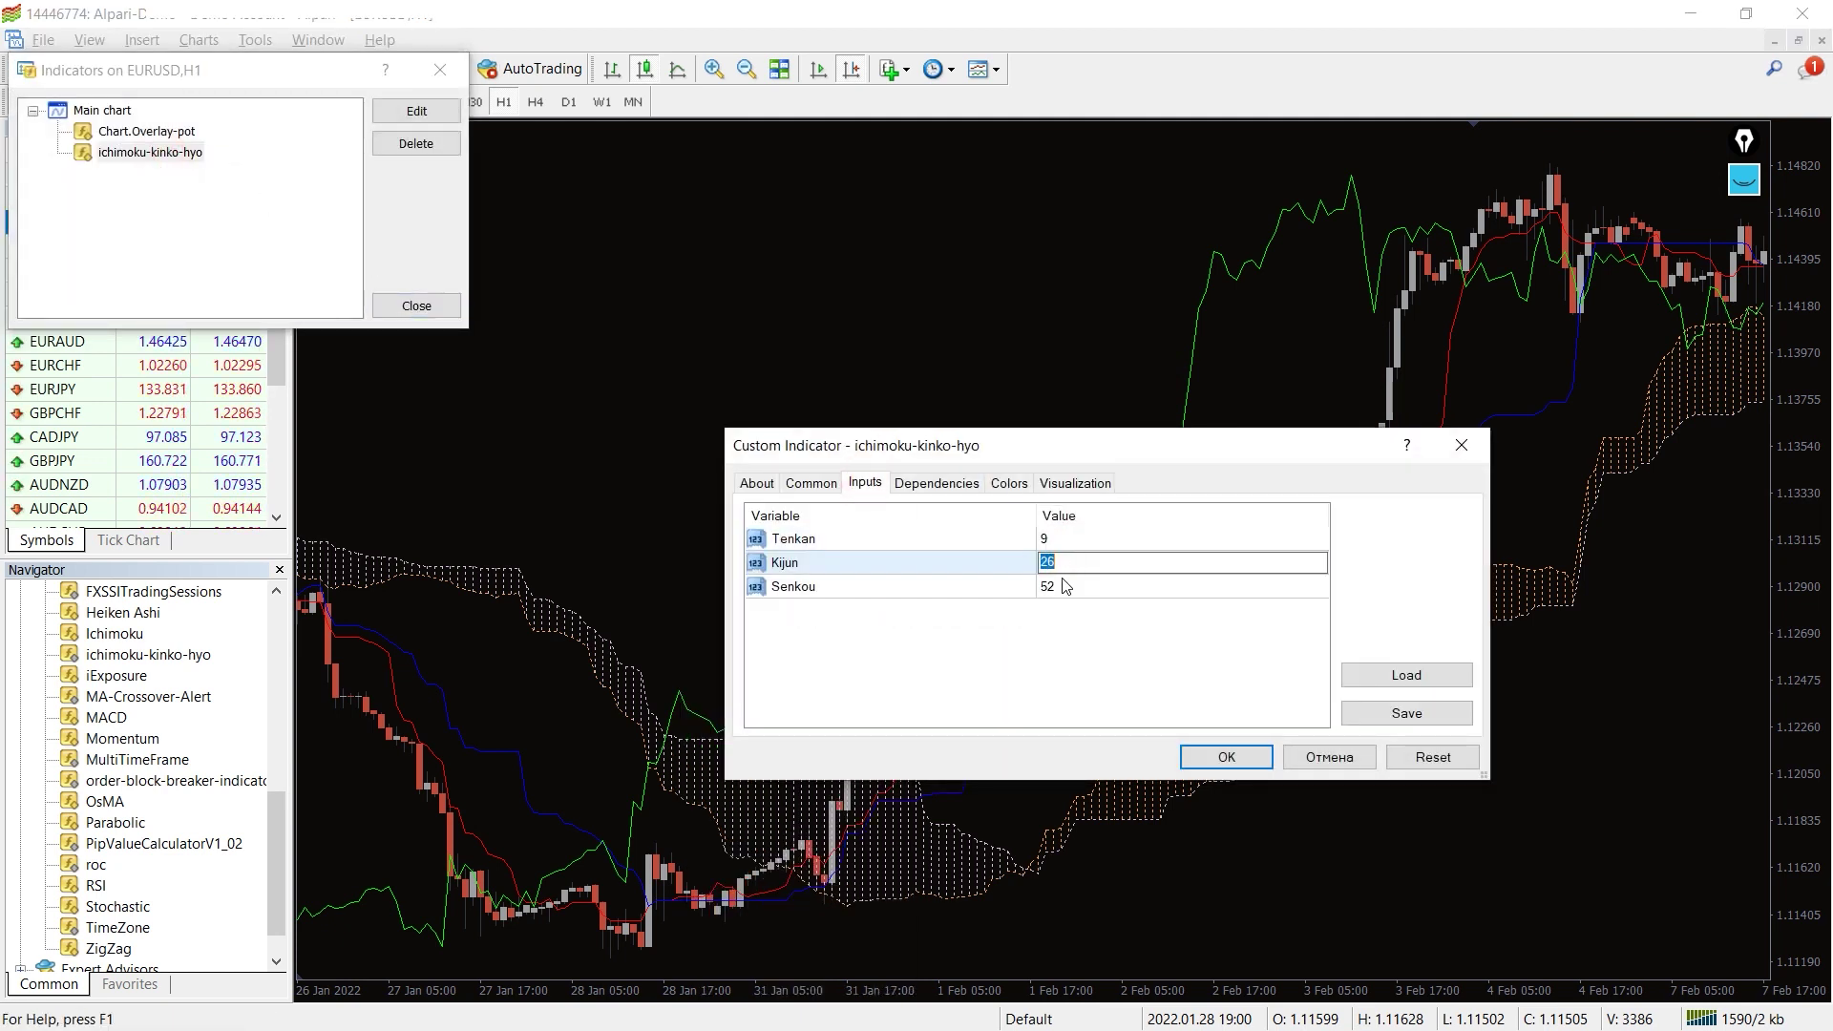
click(1057, 617)
- Thicken the Red, Blue and Lime Ichimoku lines on the Colors tab
click(1010, 488)
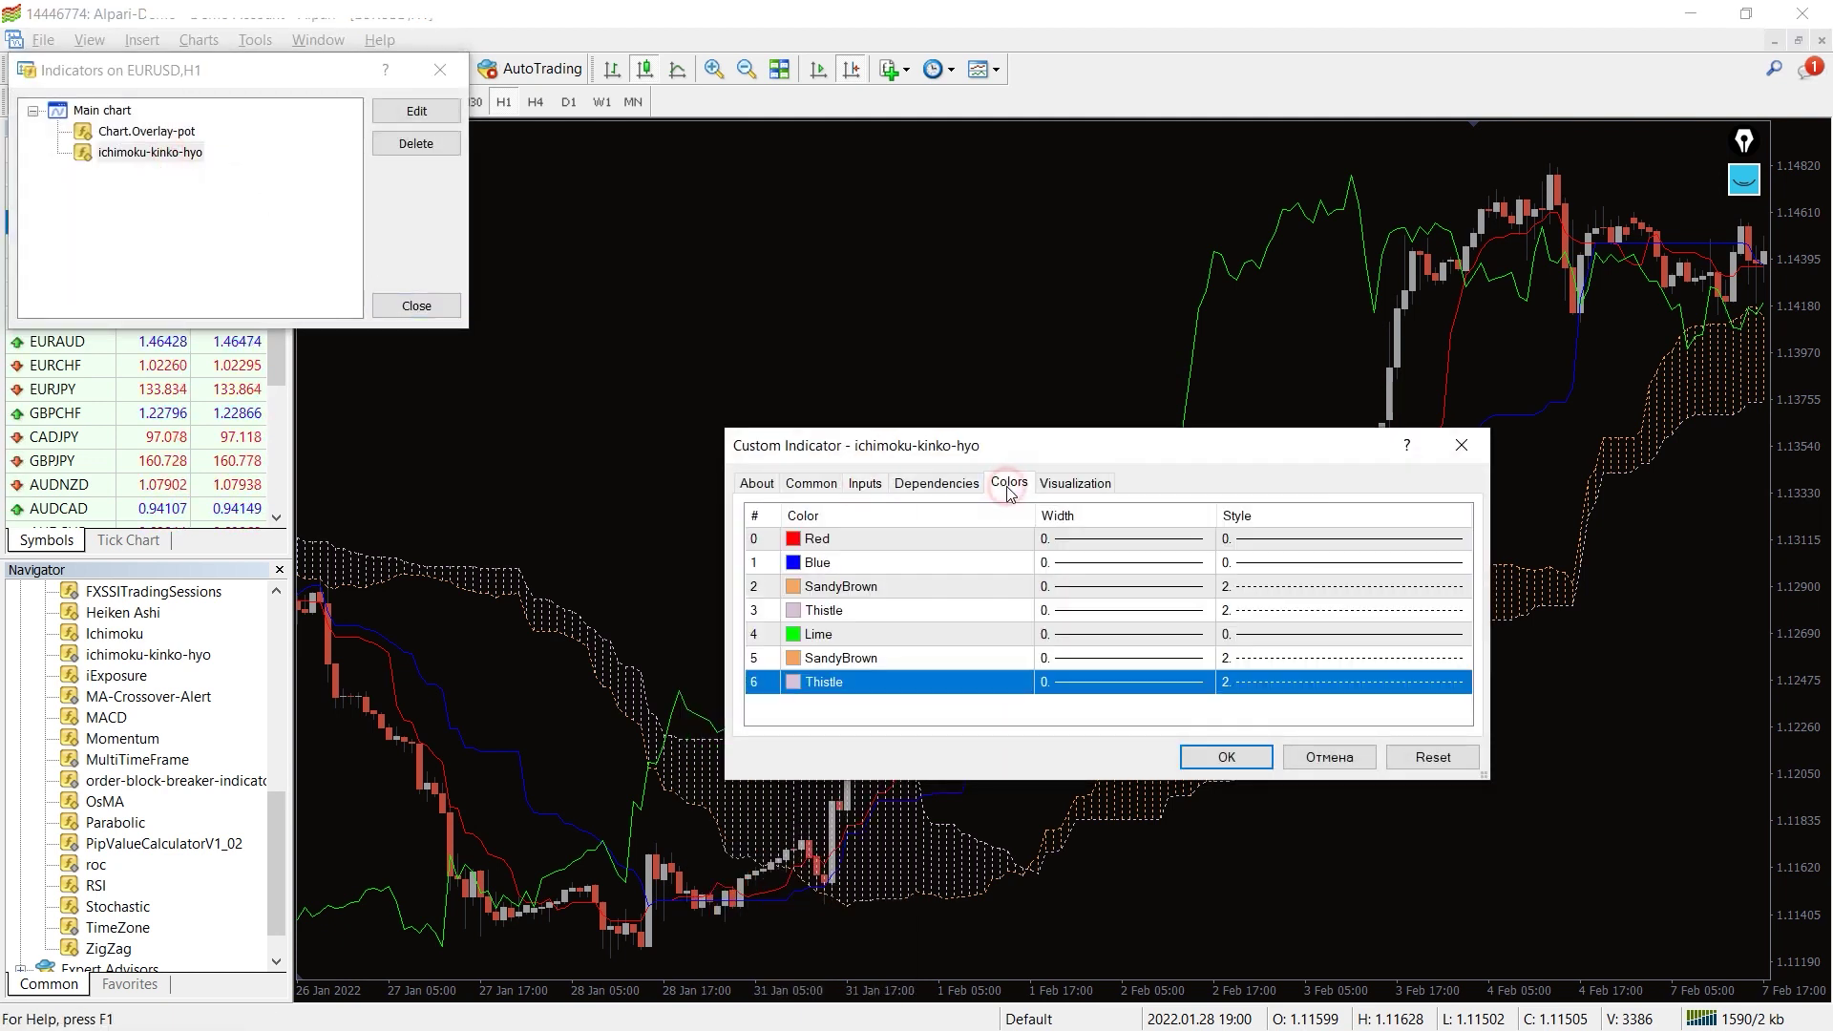
click(1016, 540)
click(1032, 579)
click(1117, 562)
click(1132, 604)
click(1203, 633)
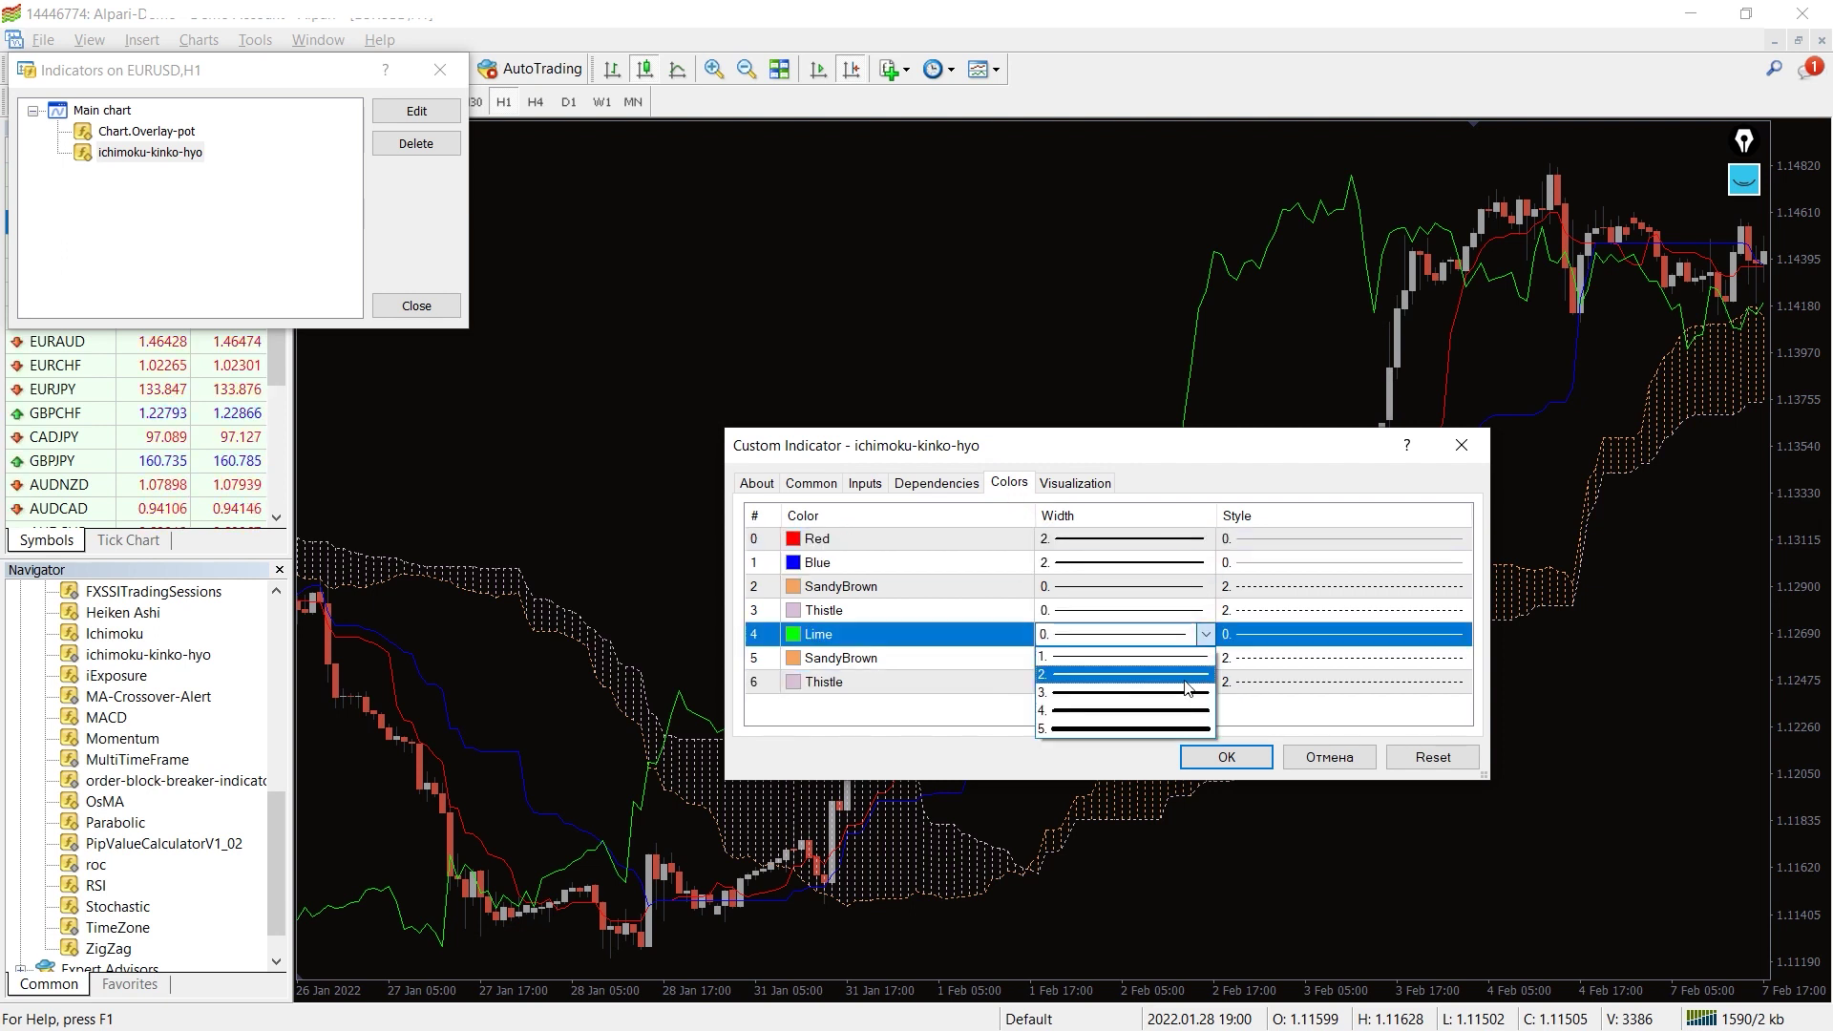
- Thicken the cloud lines, apply the widths, and draw an upward-trend arrow
click(1186, 674)
click(1204, 610)
click(1131, 716)
click(1203, 586)
click(1226, 756)
click(415, 306)
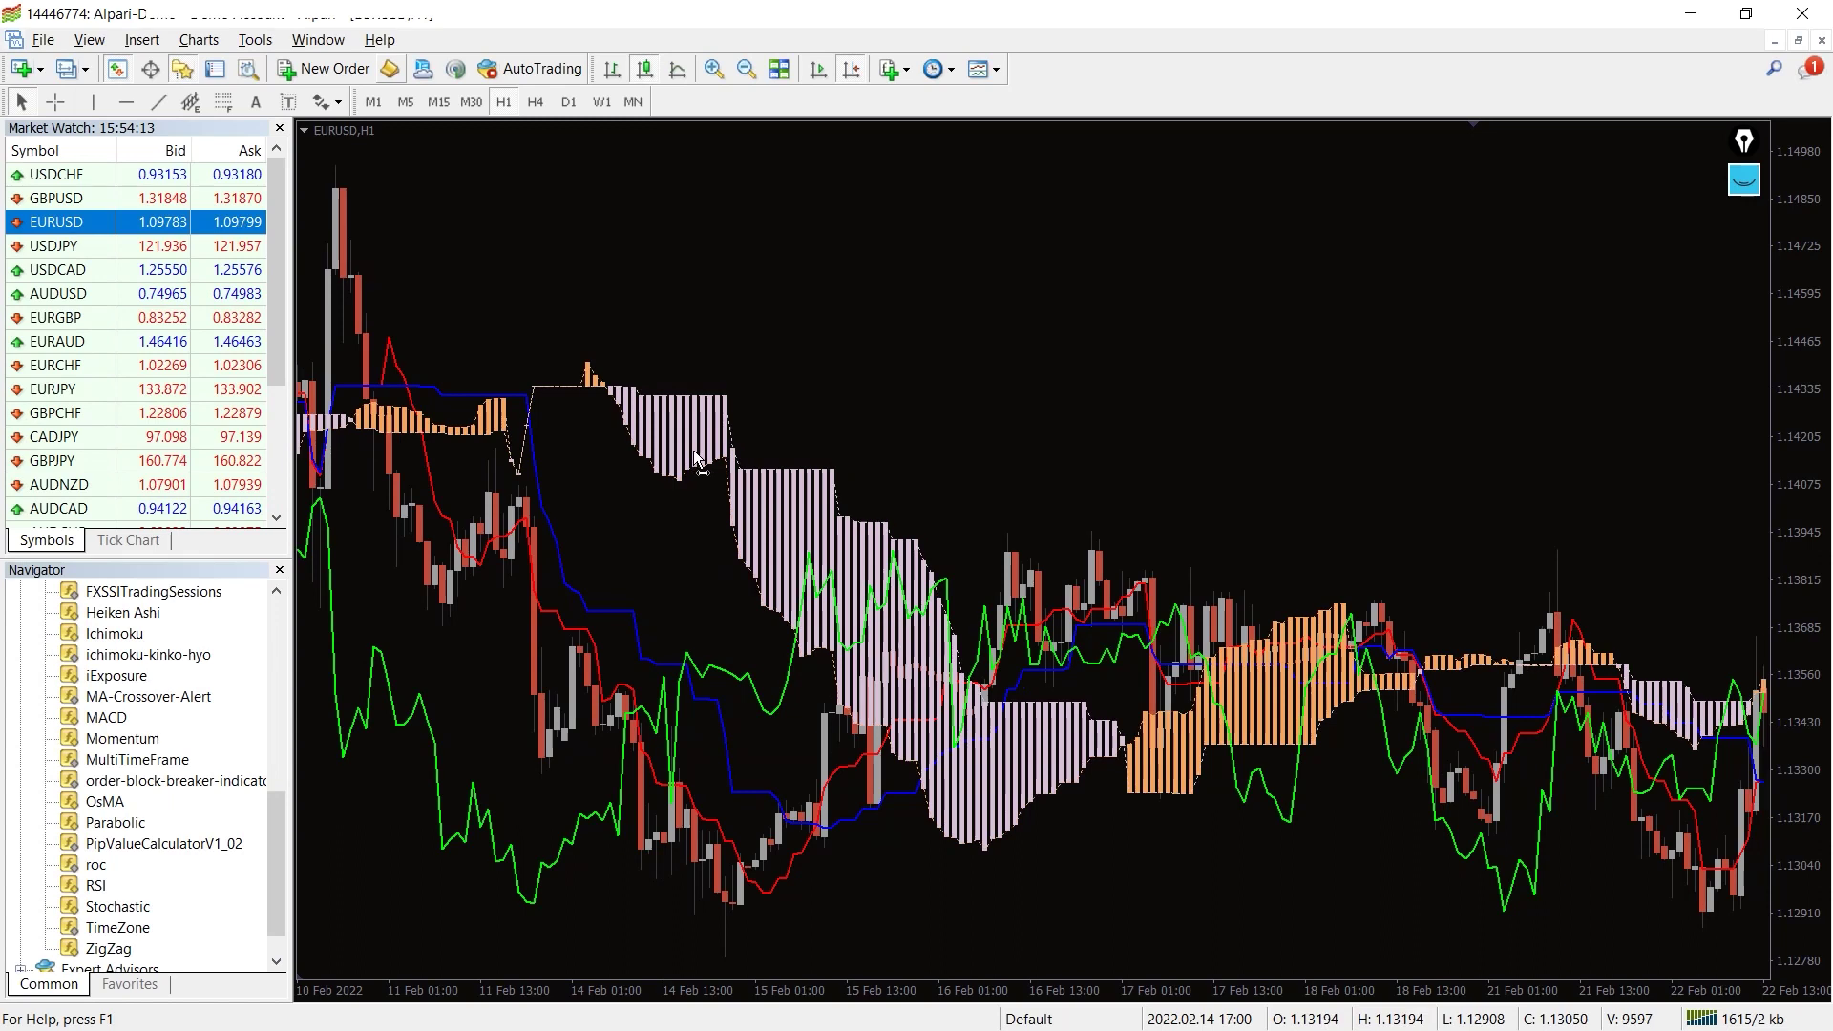
scroll(667, 437, down, 3)
scroll(653, 431, down, 3)
scroll(643, 427, down, 3)
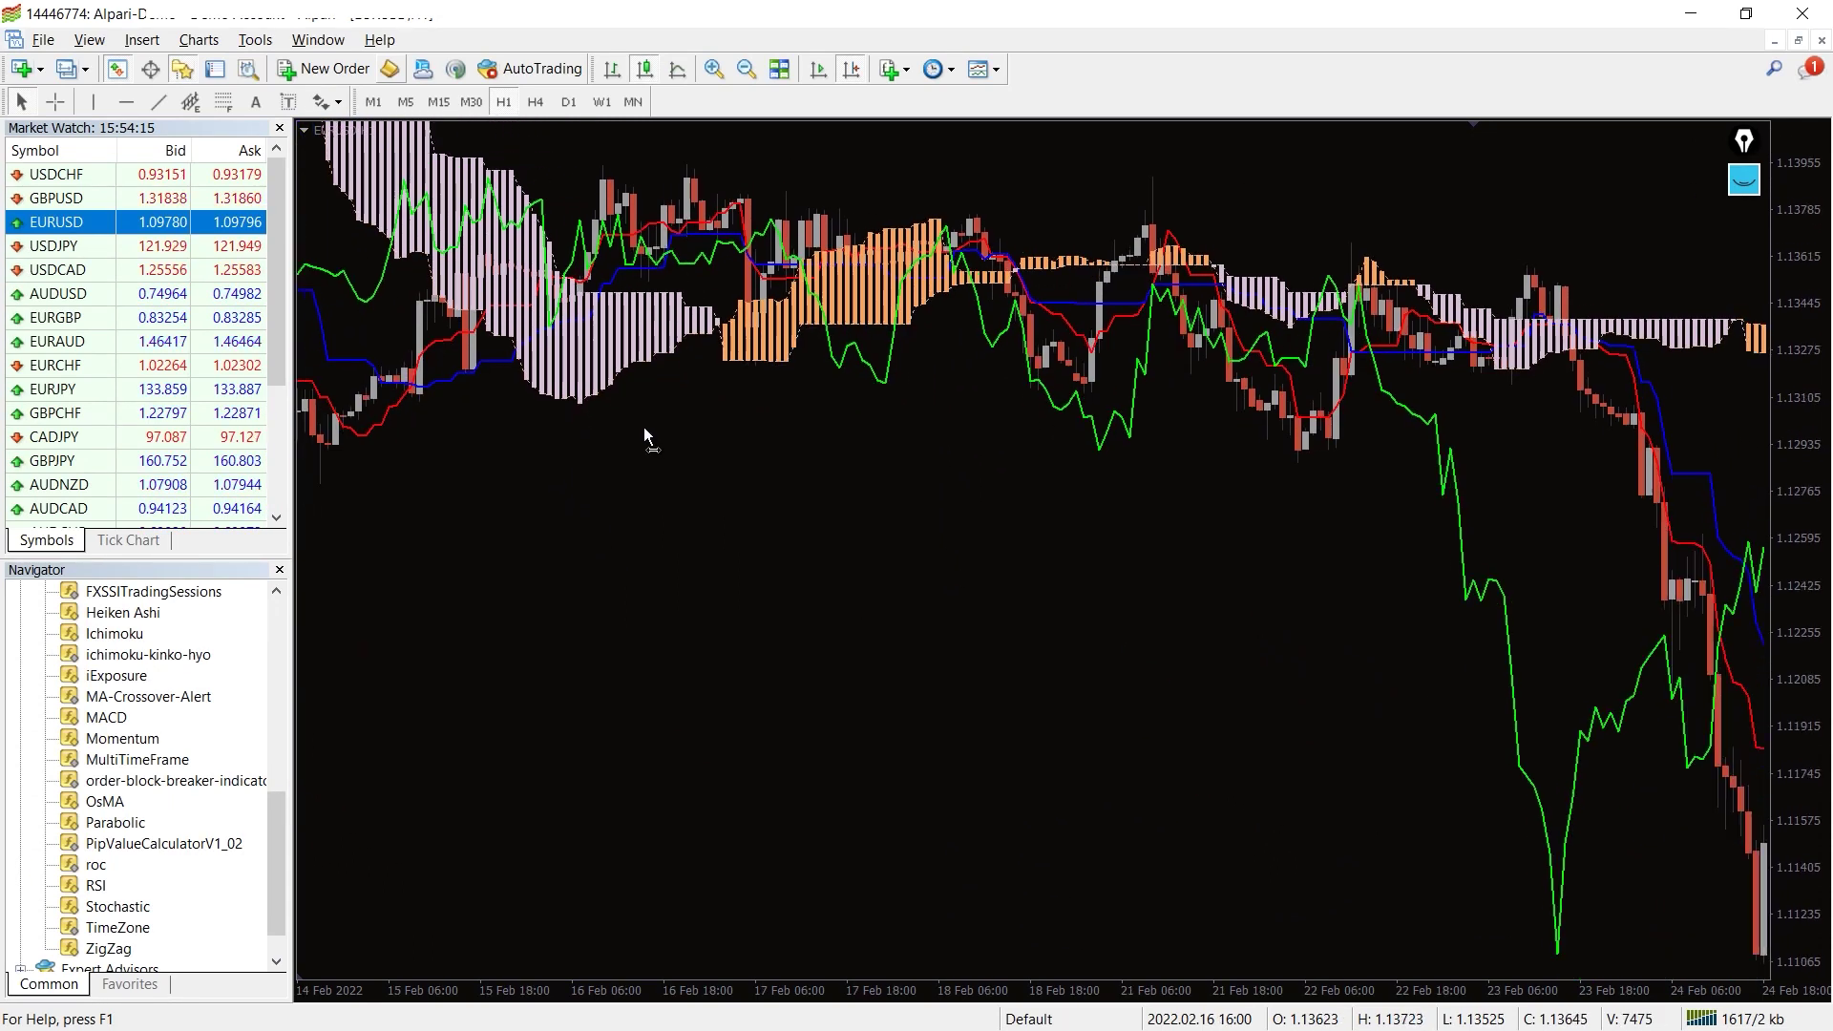
scroll(638, 434, down, 3)
scroll(635, 424, down, 3)
scroll(629, 421, down, 3)
scroll(612, 427, down, 3)
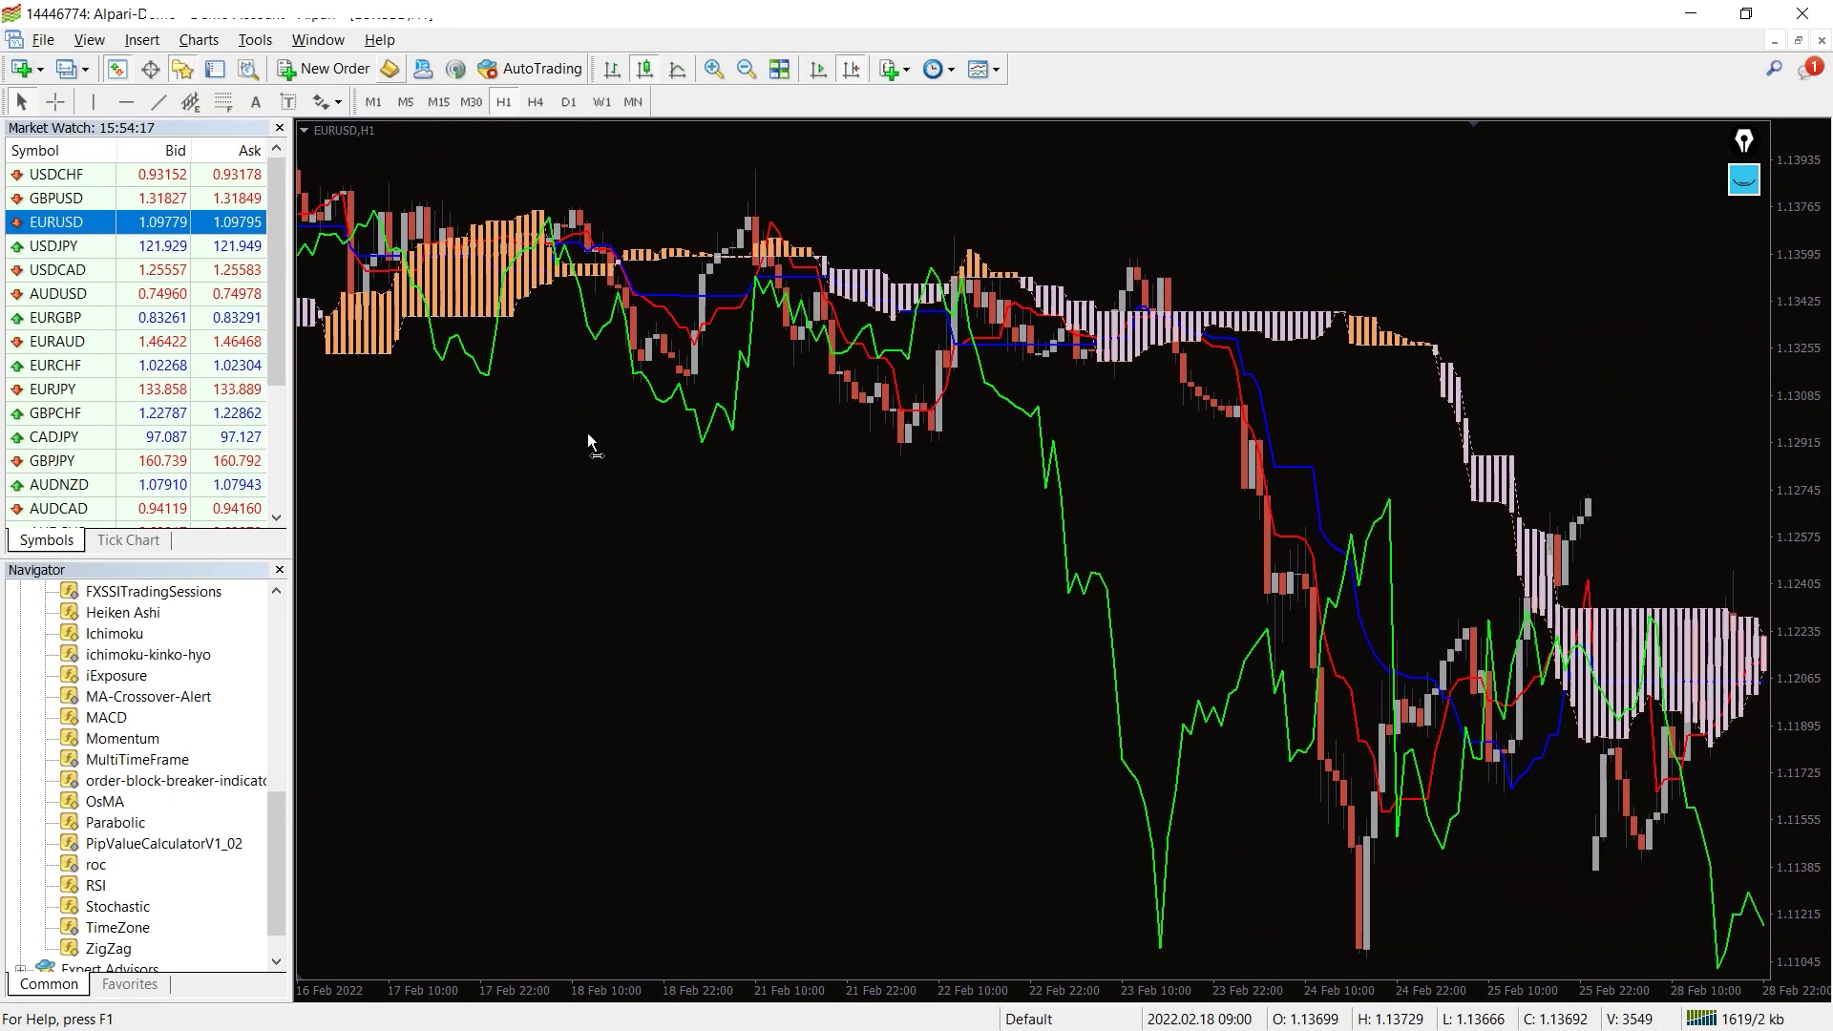
scroll(588, 432, down, 3)
drag(718, 577, 946, 194)
- Sketch rising and falling EURUSD trends, then a green curve and blue uptrend arrow on EURGBP
mouse_move(1376, 297)
mouse_down()
mouse_move(852, 681)
mouse_move(1308, 616)
mouse_move(1375, 297)
mouse_up()
mouse_move(742, 675)
mouse_down()
mouse_move(1067, 204)
mouse_move(1127, 175)
mouse_up()
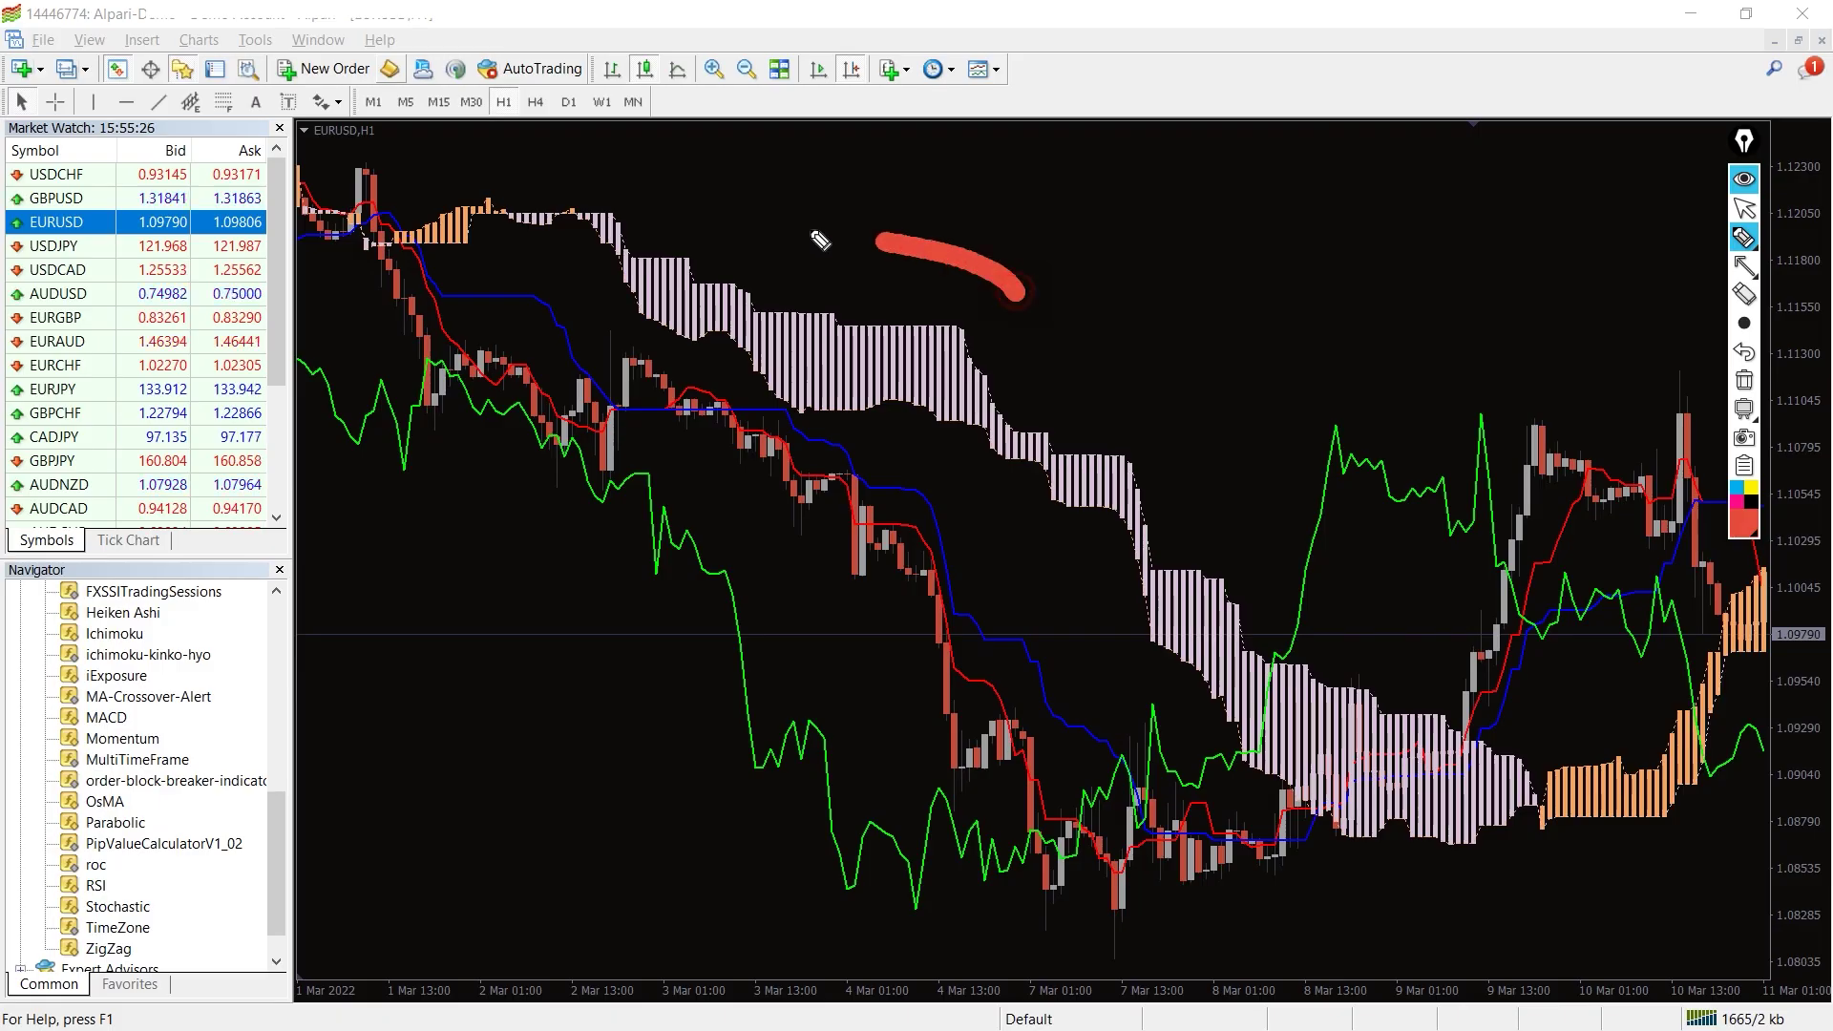
drag(817, 232, 1152, 685)
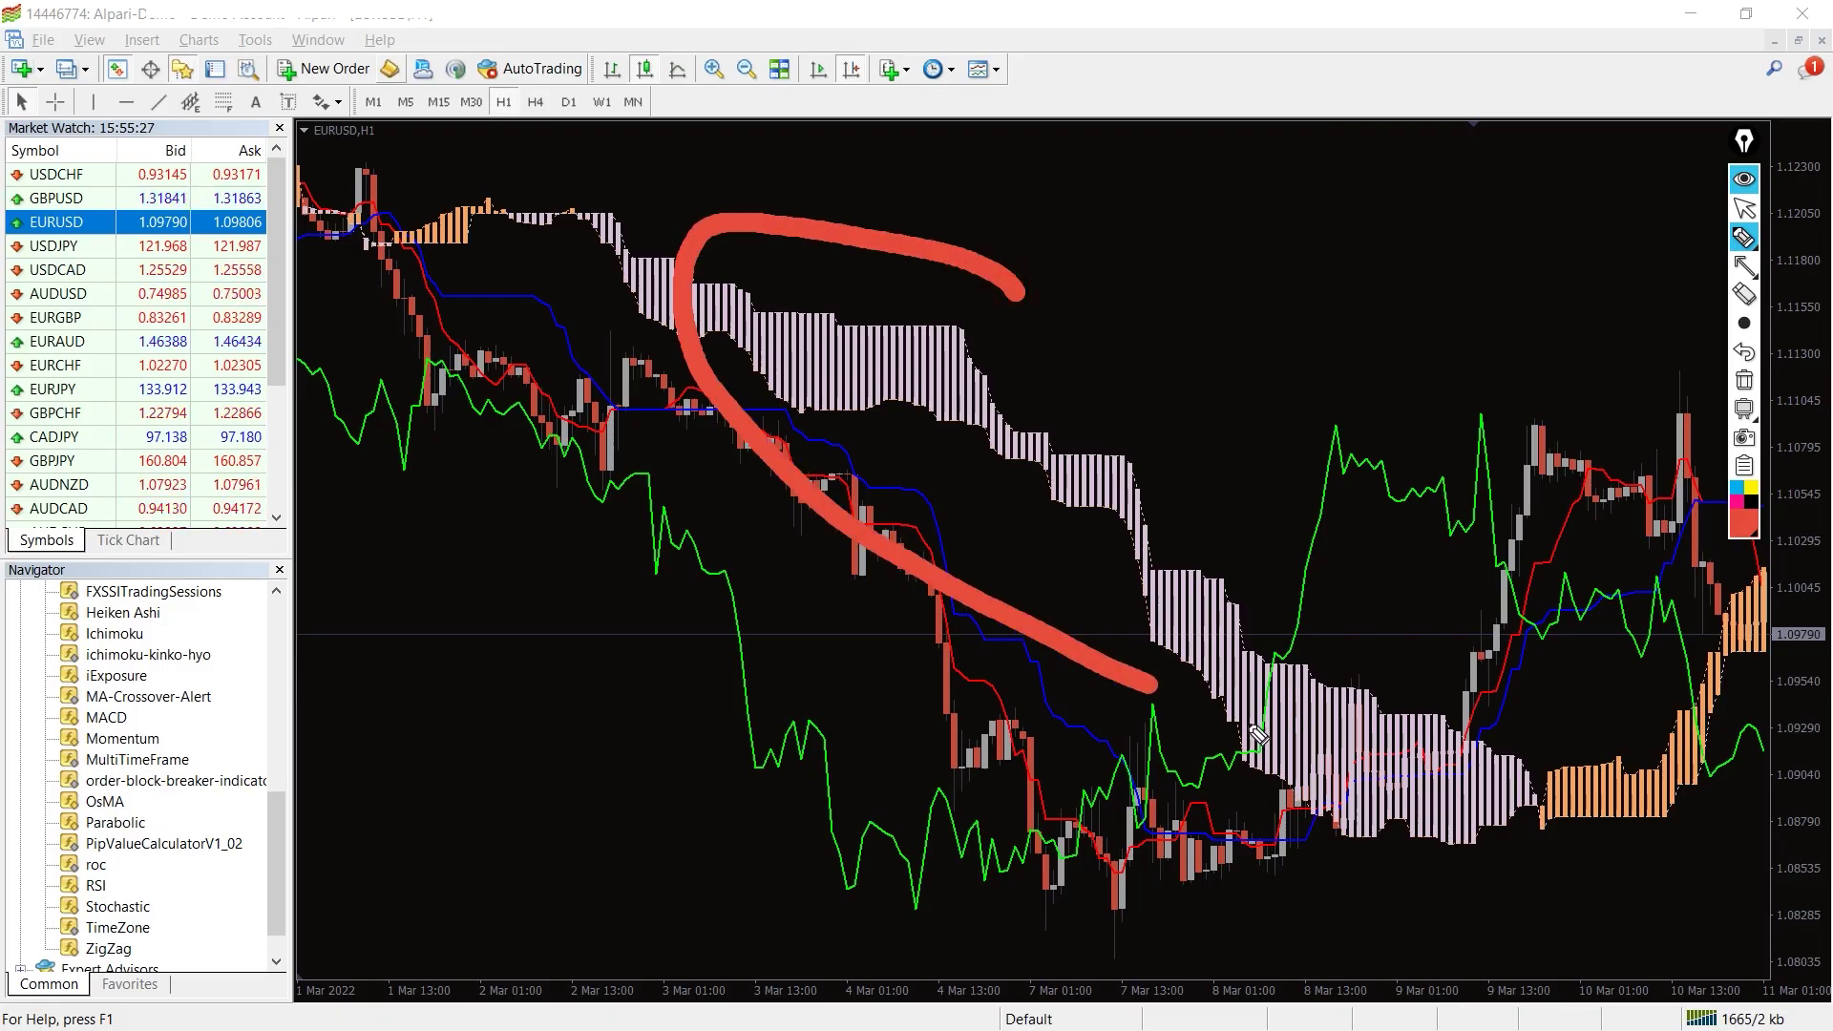
drag(1256, 736, 1018, 291)
mouse_move(502, 406)
mouse_down()
mouse_move(860, 522)
mouse_move(1003, 724)
mouse_move(1125, 846)
mouse_up()
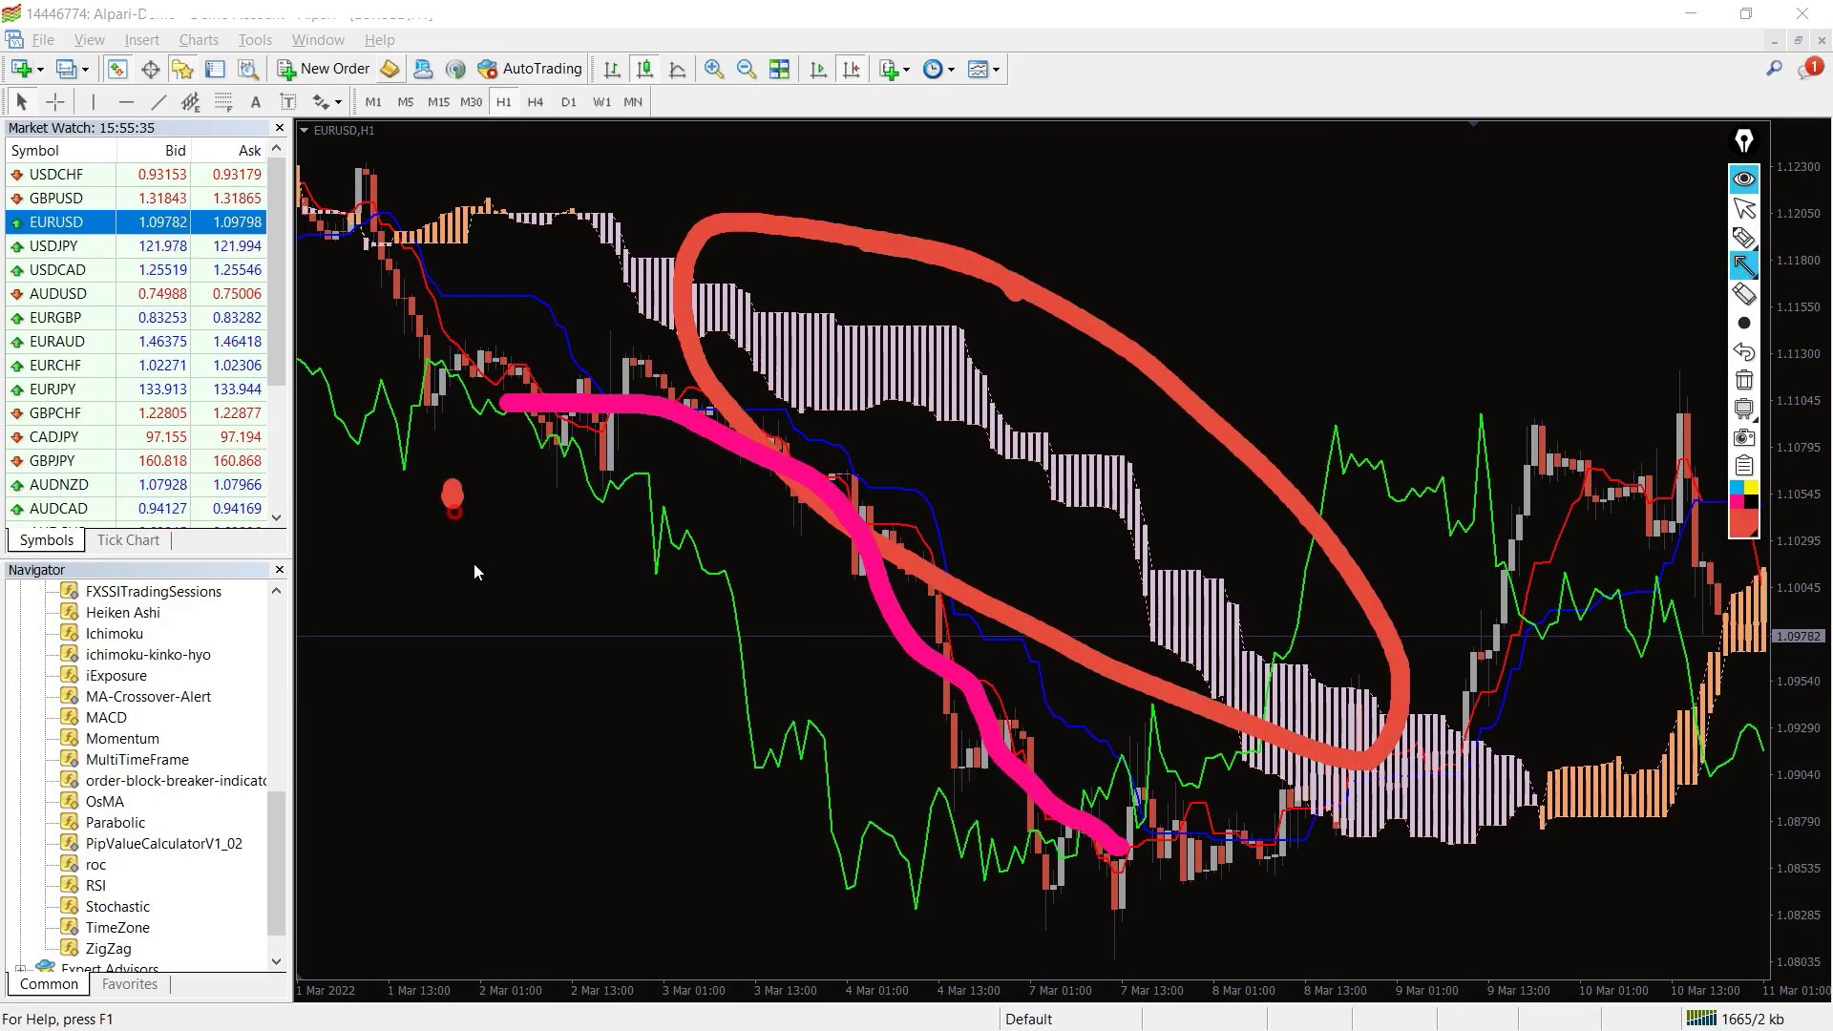
drag(453, 494, 745, 912)
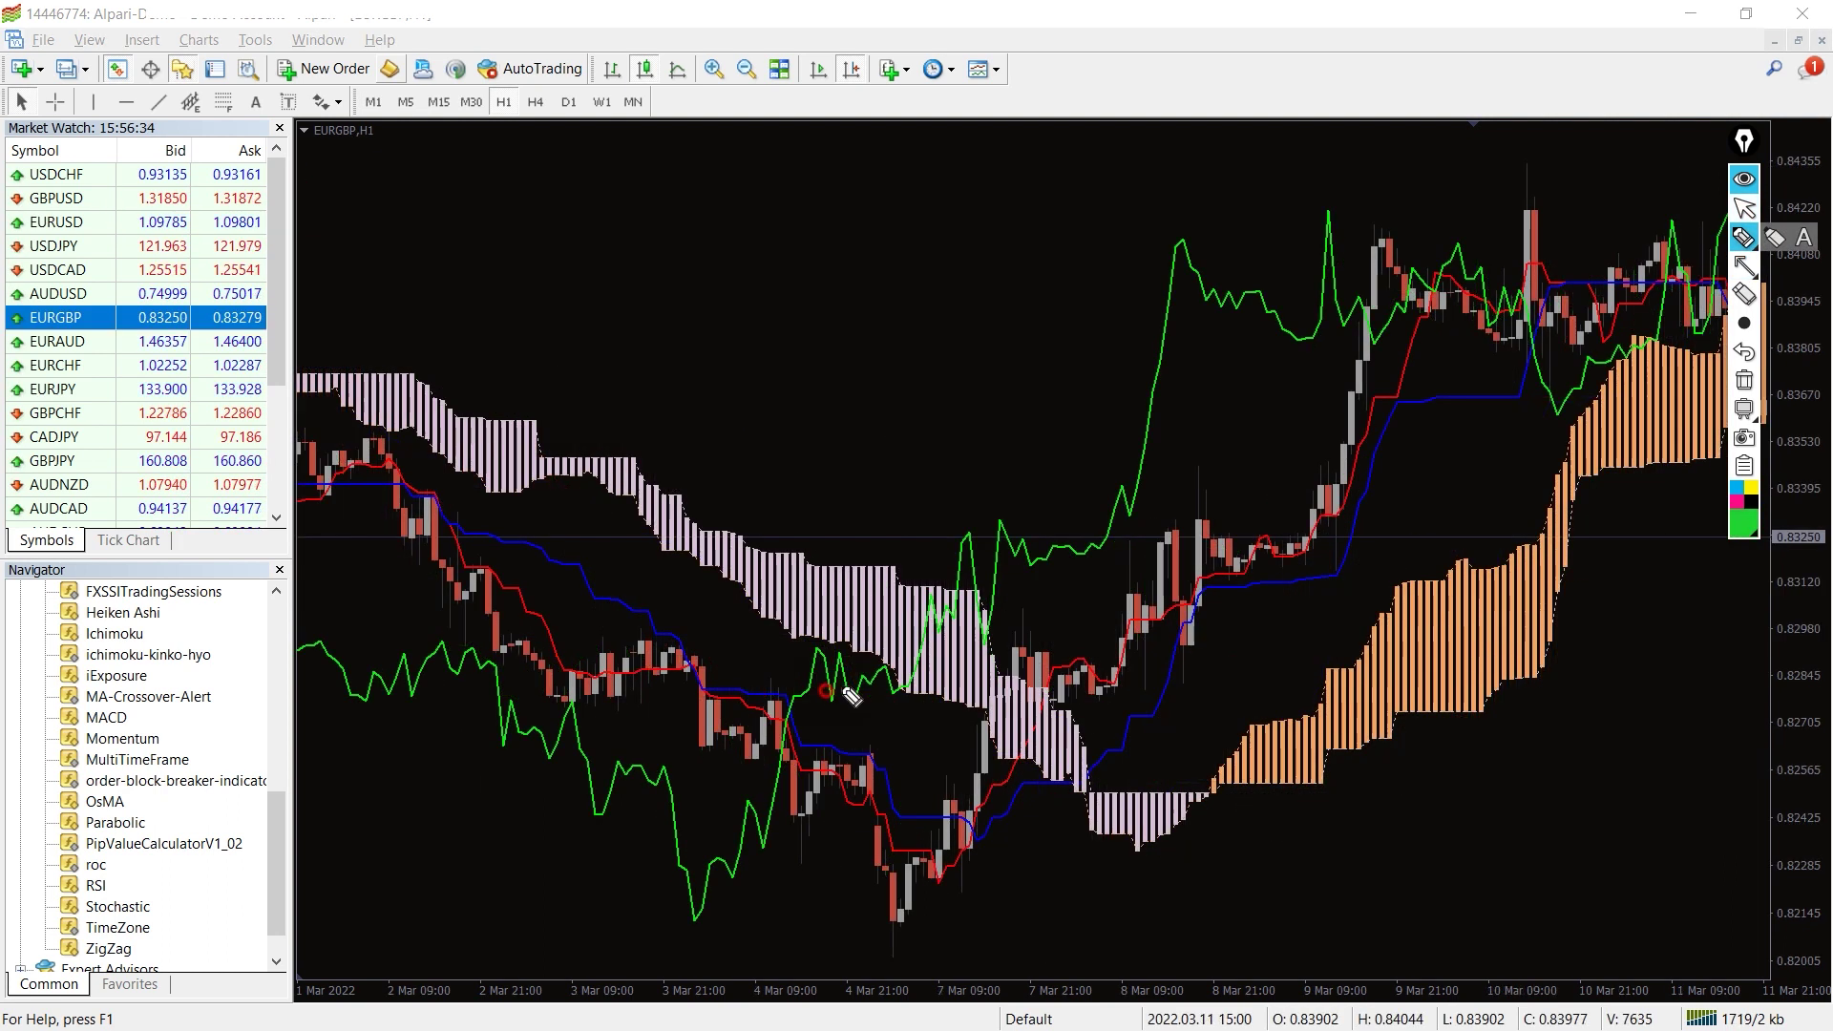
mouse_move(824, 691)
mouse_down()
mouse_move(974, 567)
mouse_move(1109, 502)
mouse_move(1217, 314)
mouse_move(1403, 314)
mouse_move(1540, 208)
mouse_up()
drag(1086, 651, 1418, 345)
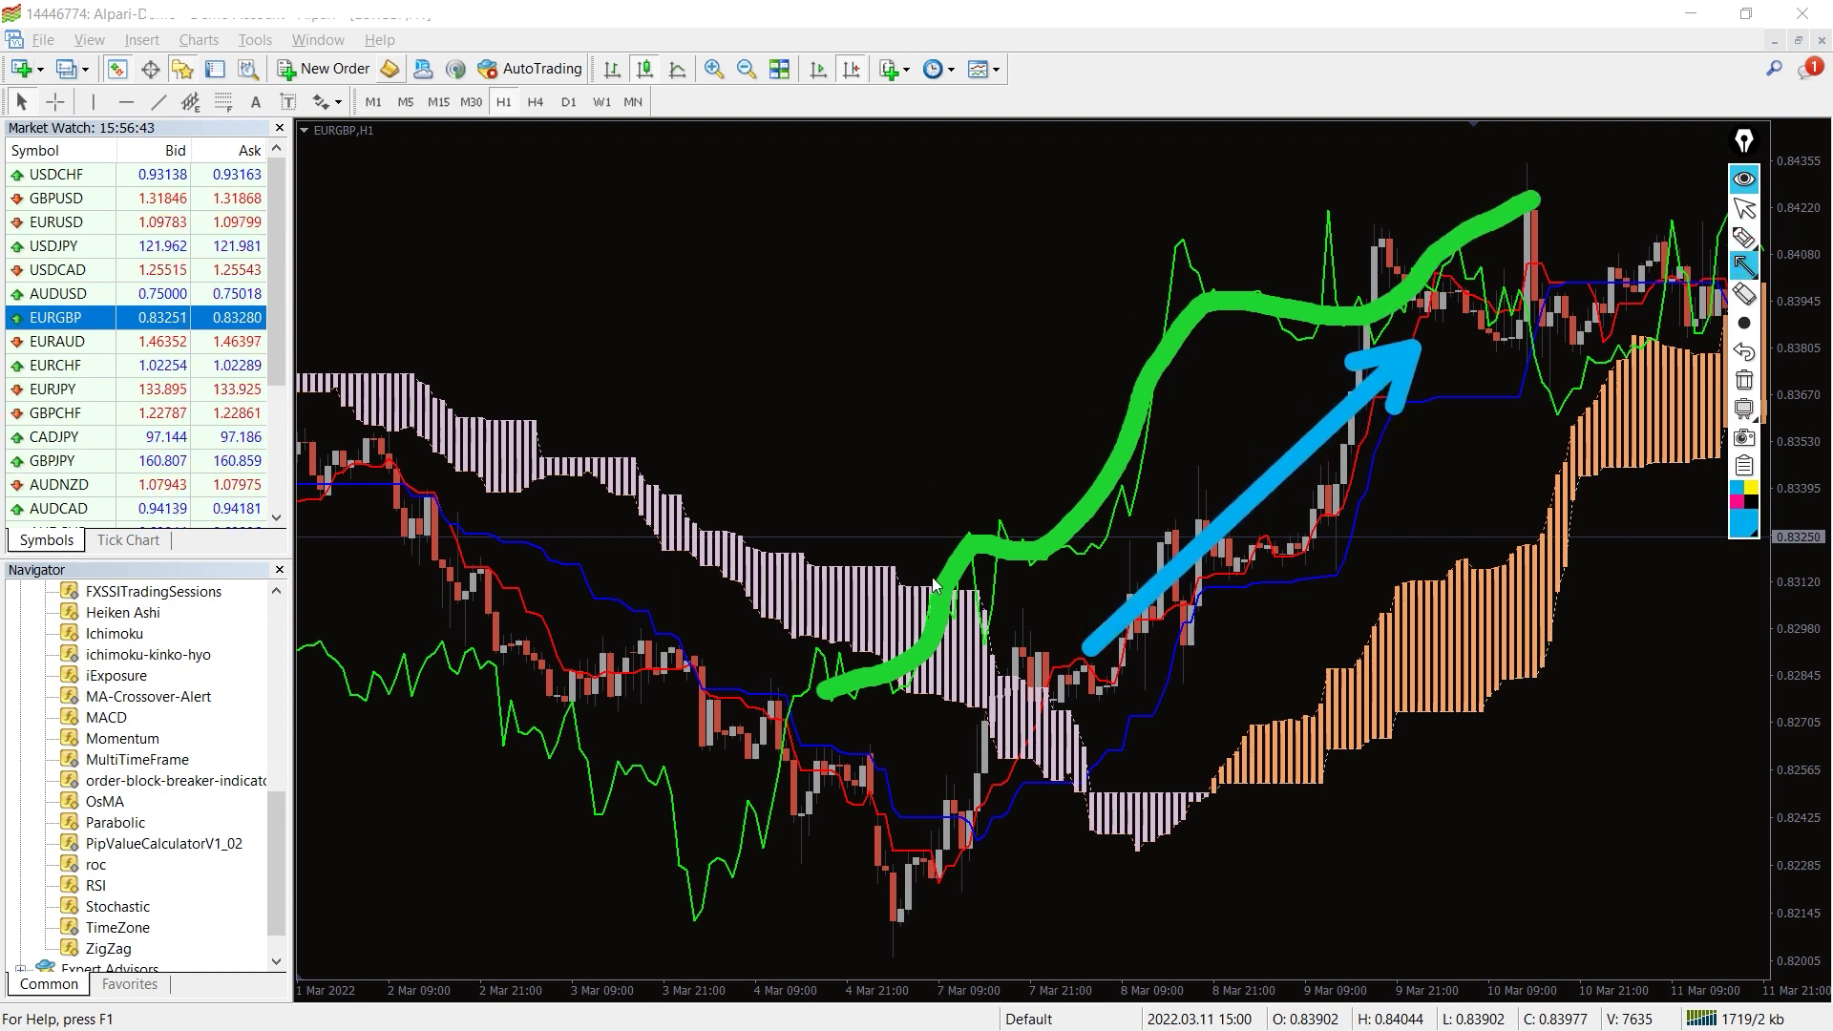
- Clear the overlay drawings and drag EURGBP back to late November 2021
click(1746, 380)
click(1746, 350)
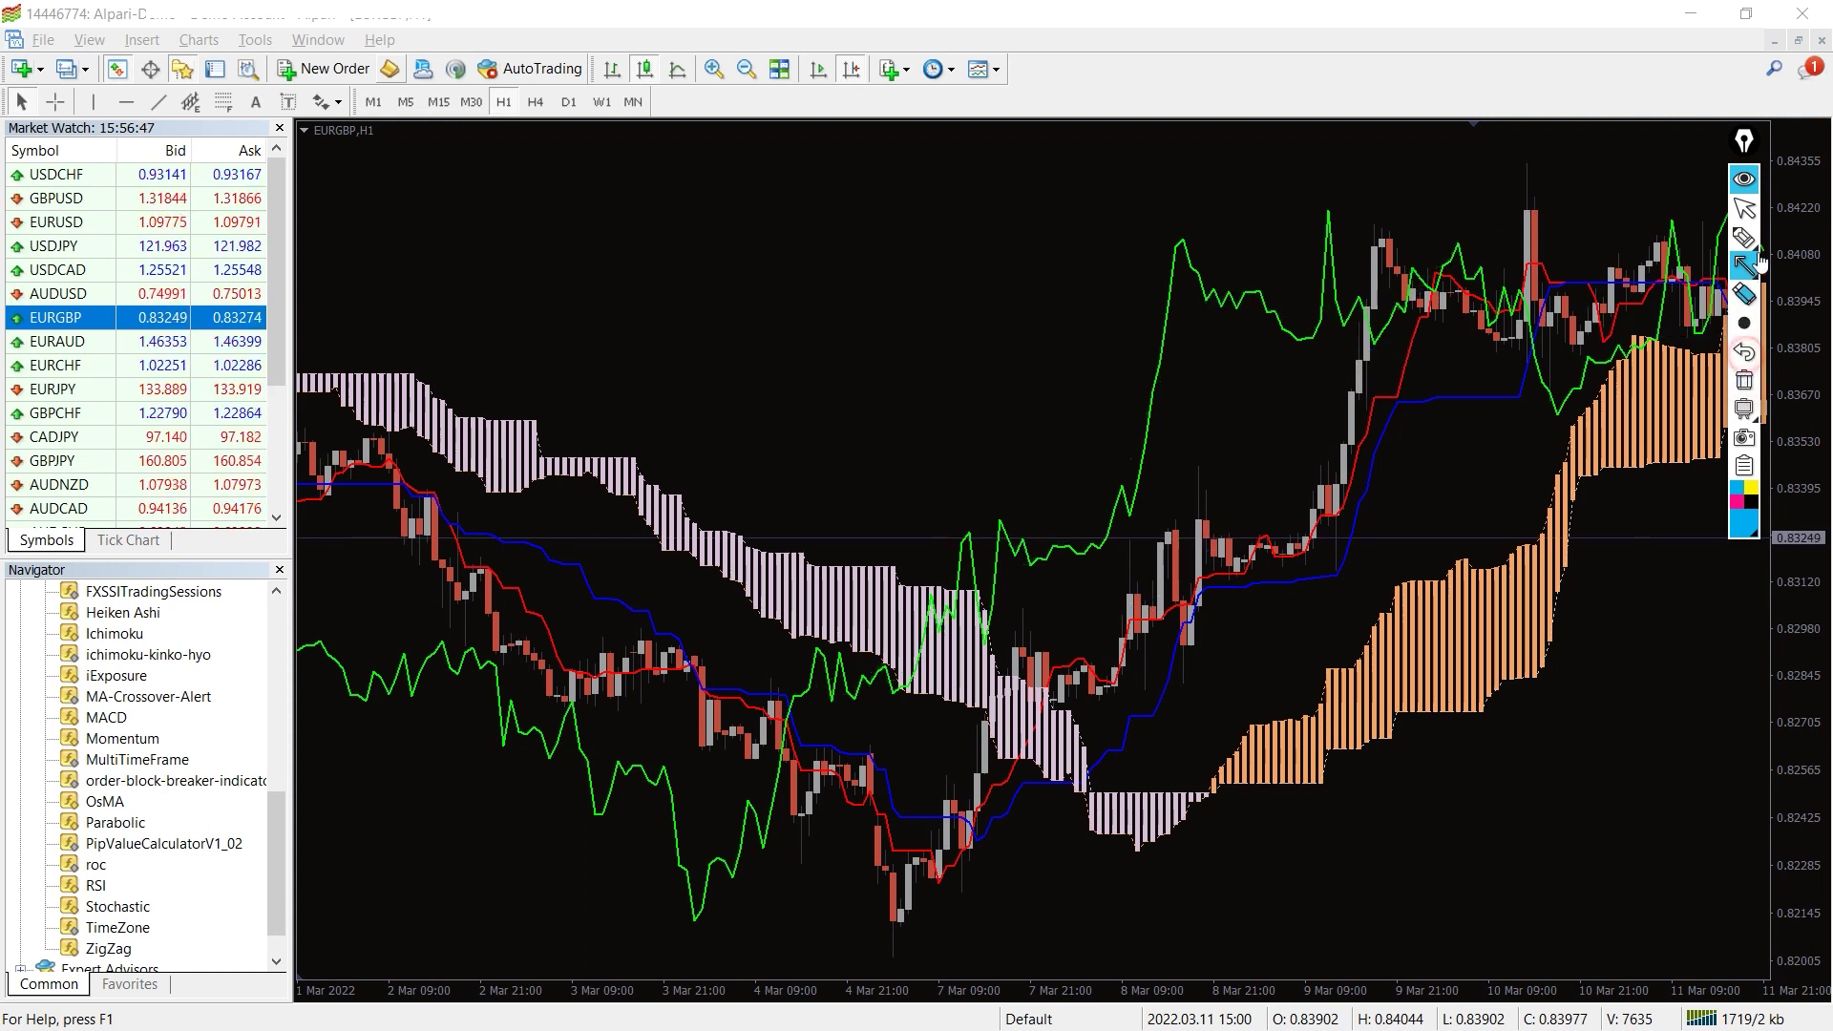
click(1745, 208)
scroll(1414, 402, down, 3)
drag(1414, 402, 695, 518)
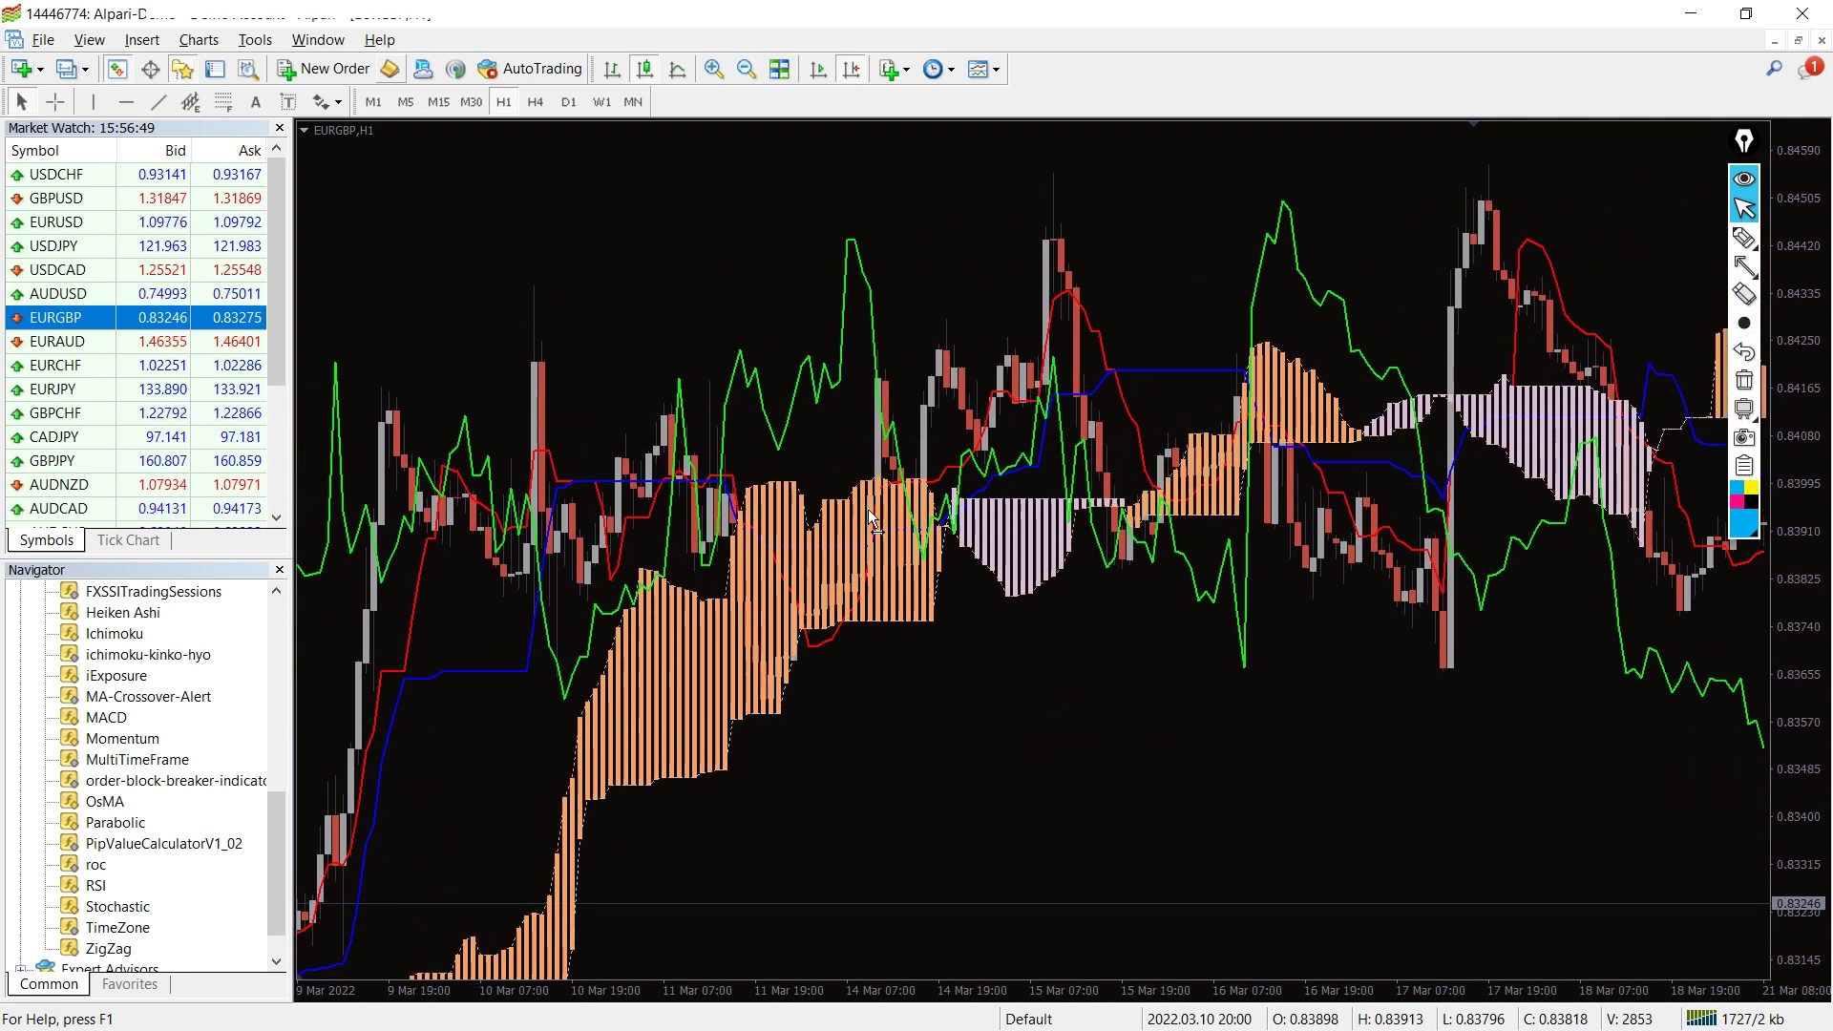
drag(545, 537, 634, 453)
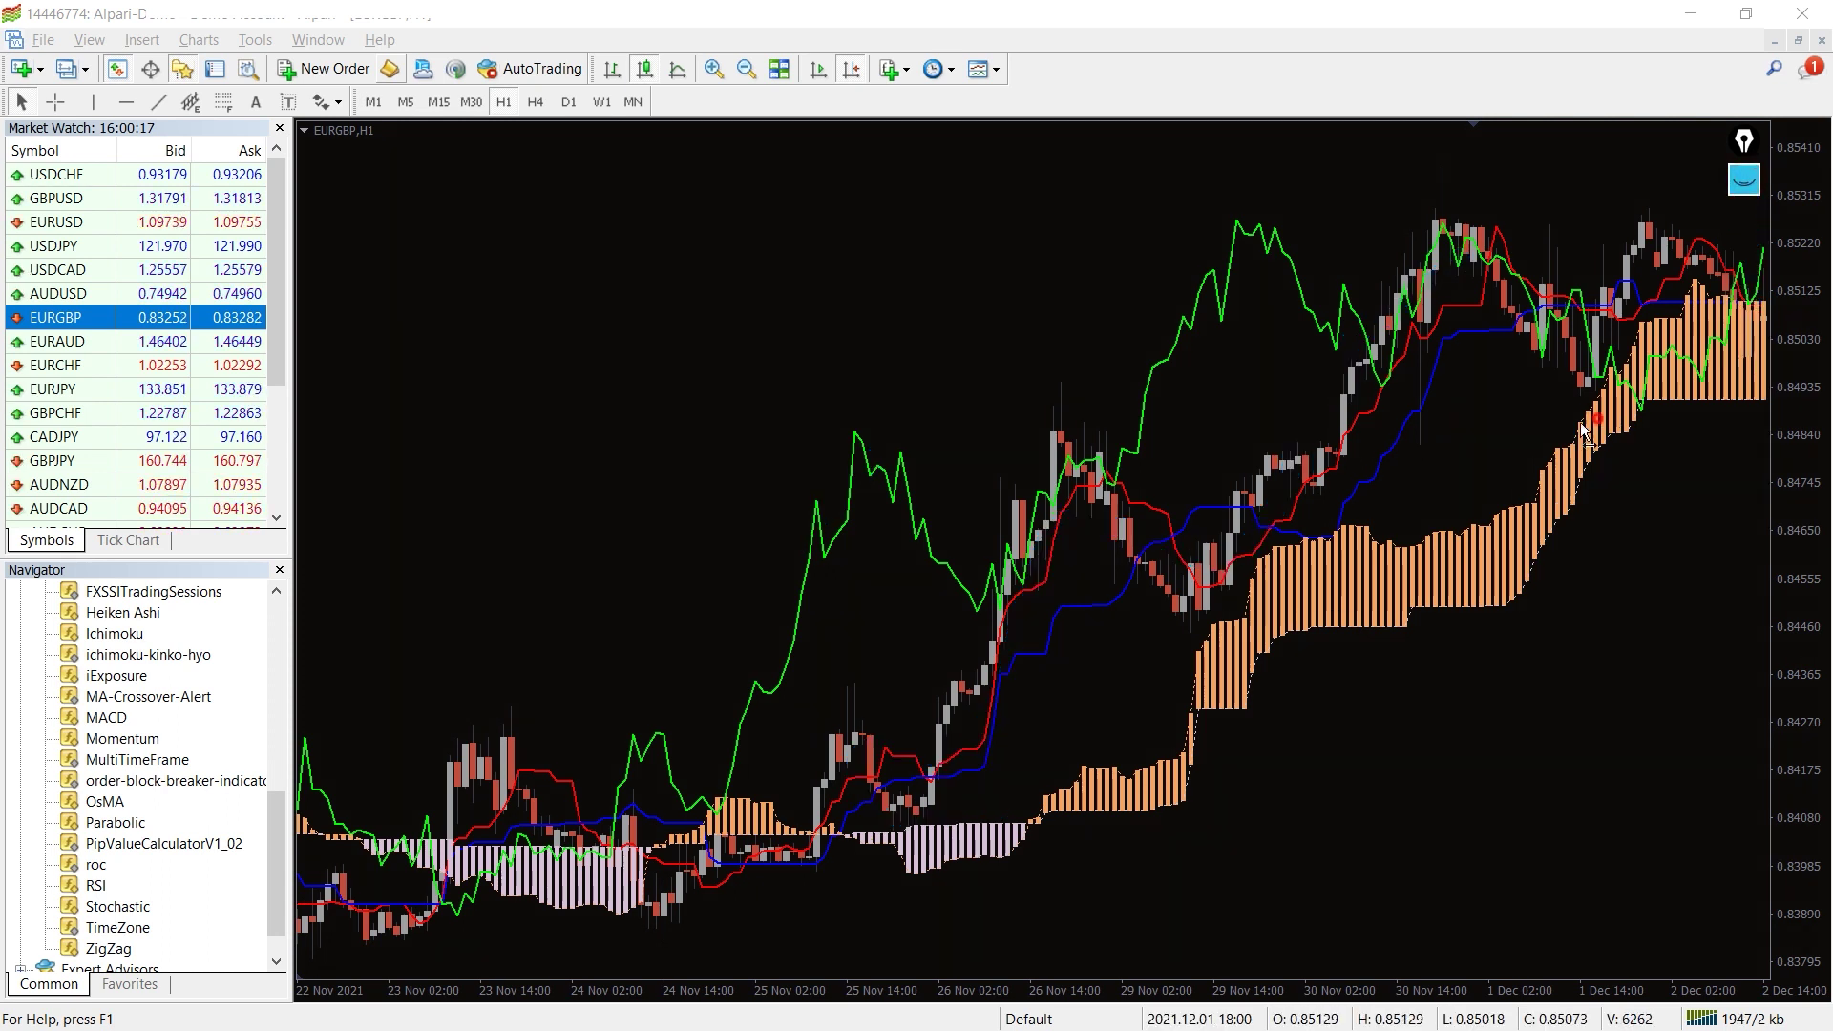
- Drag the EURGBP chart forward through early and mid December 2021
drag(1586, 430, 1201, 437)
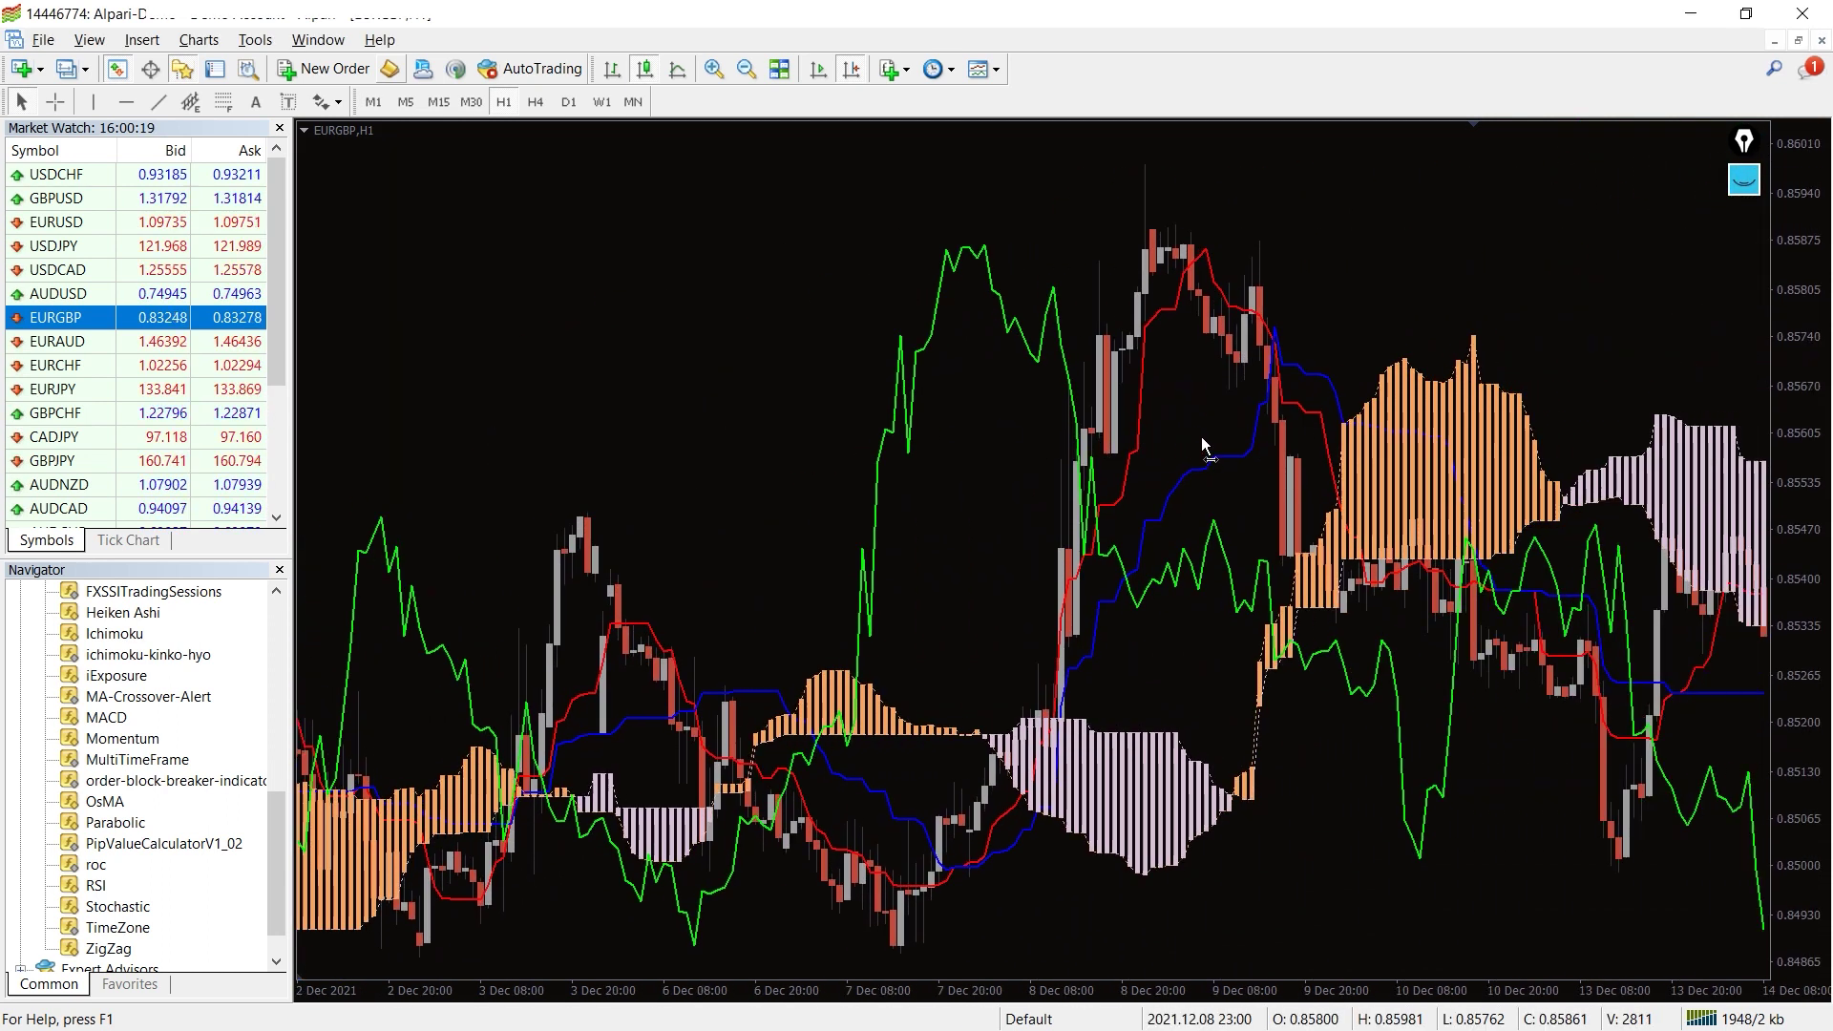
drag(1202, 437, 1071, 431)
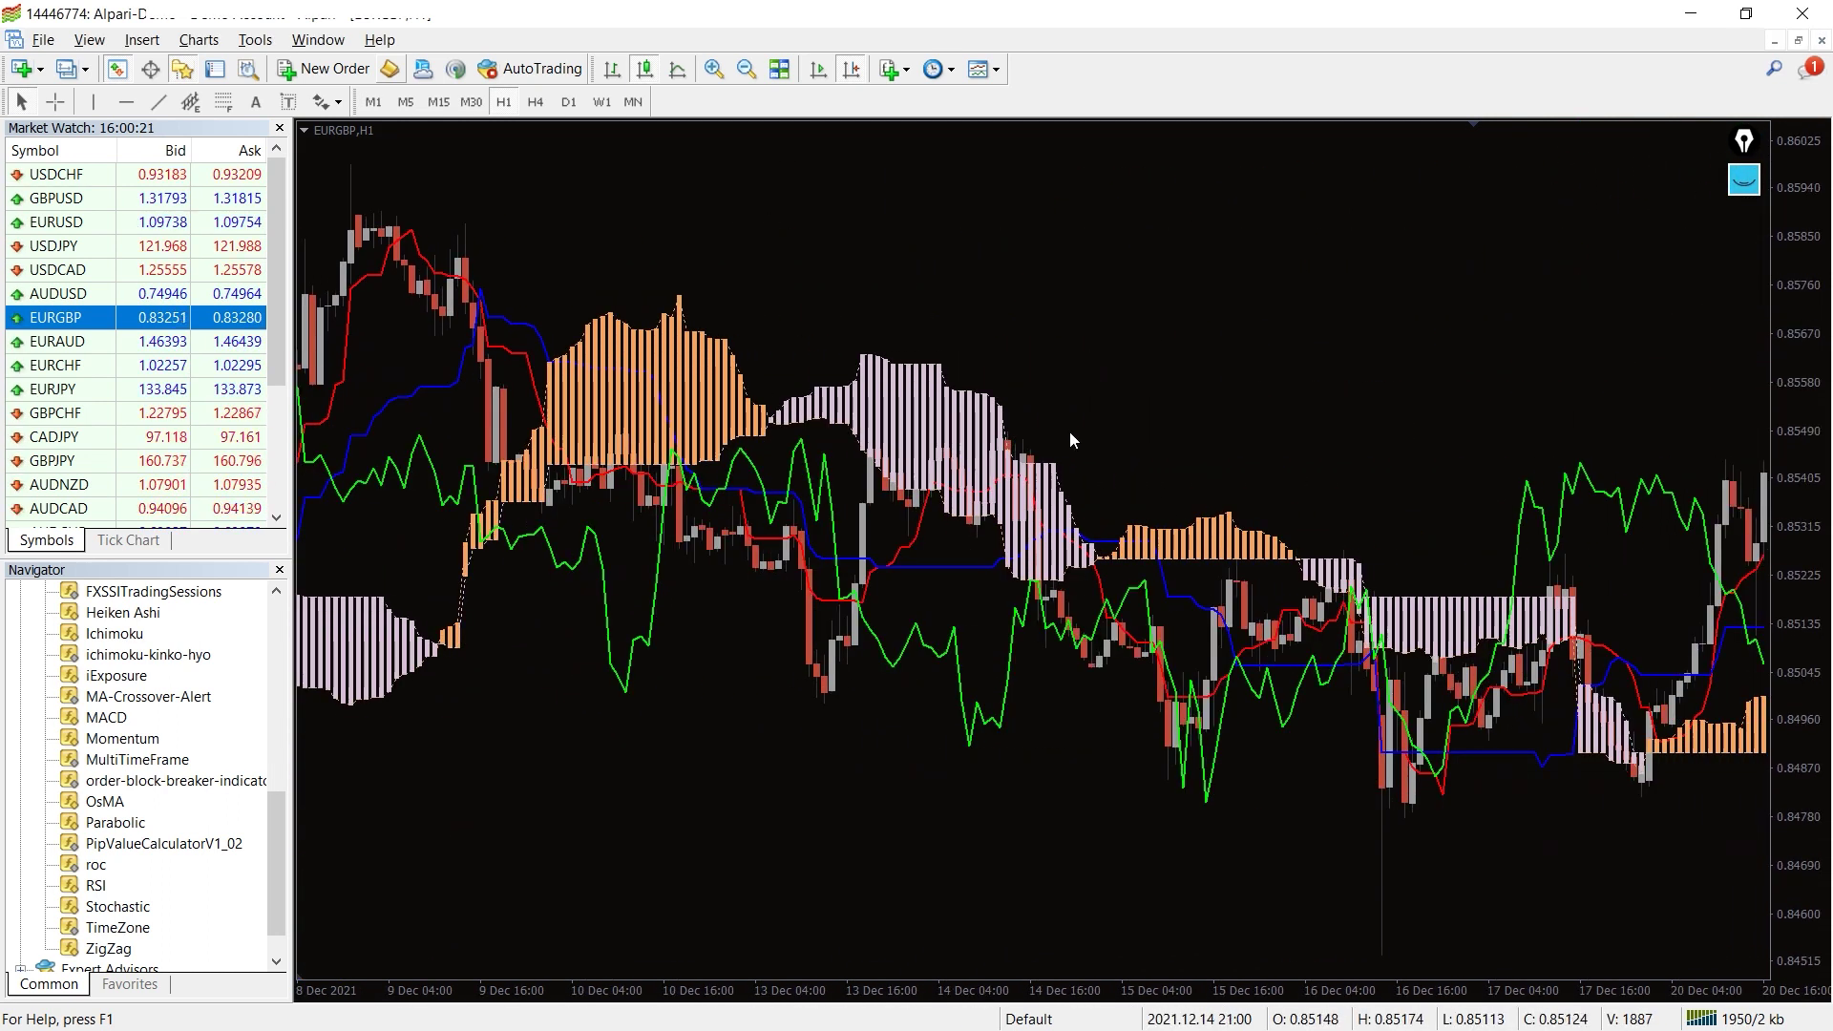